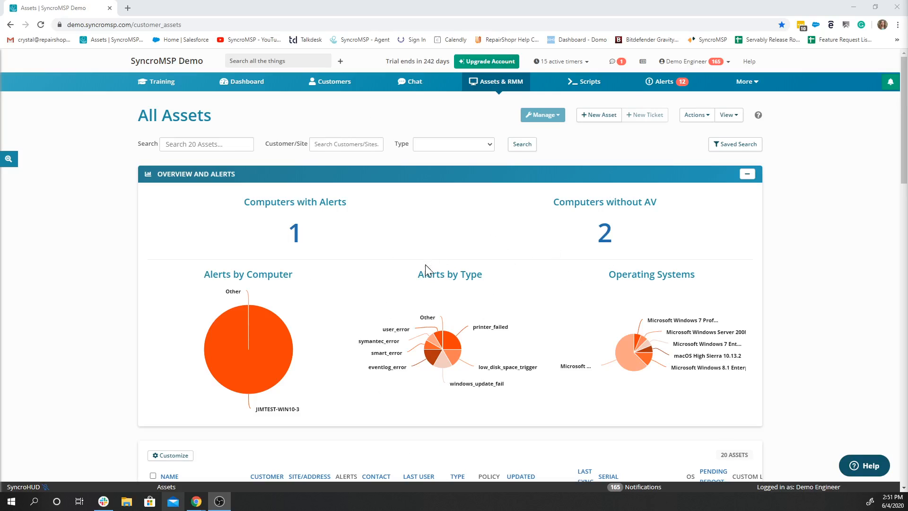
Step: Collapse the Overview and Alerts section and look over the asset list
{"action": "mouse_move", "coordinate": [219, 374]}
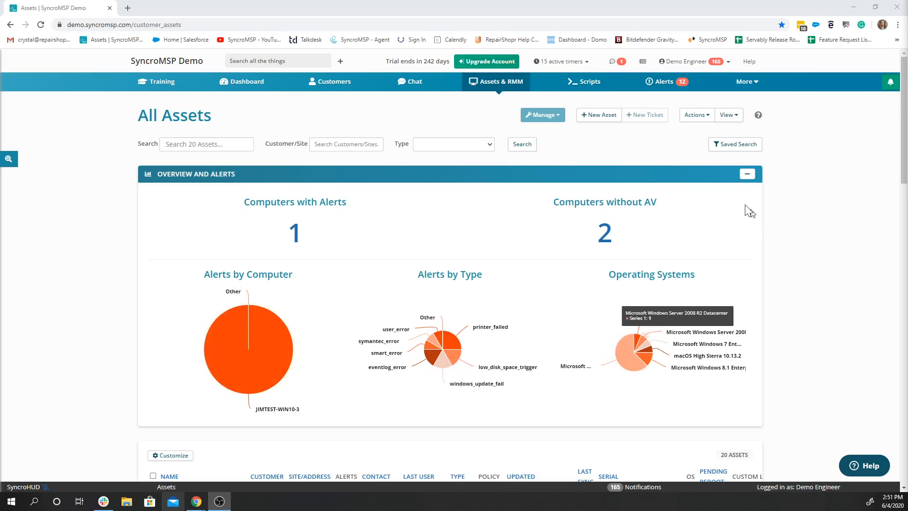
{"action": "left_click", "coordinate": [748, 174]}
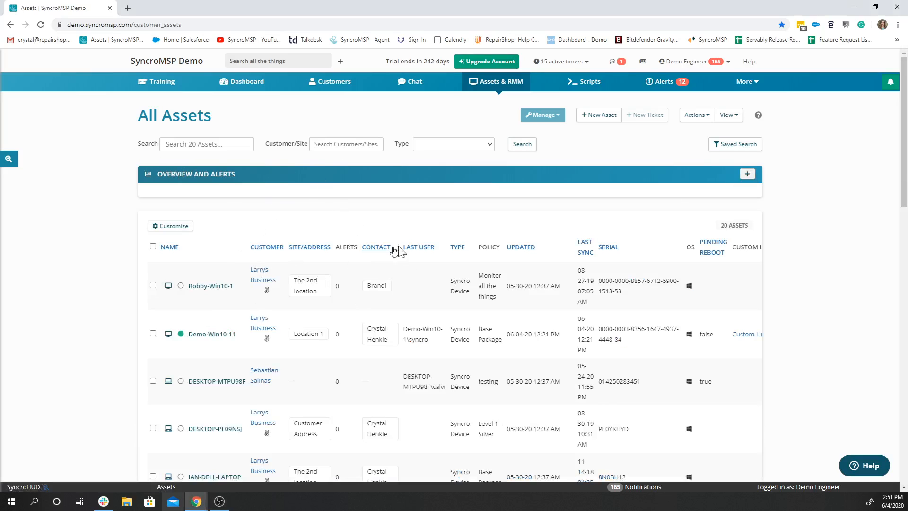
{"action": "scroll", "coordinate": [397, 256], "scroll_direction": "down", "scroll_amount": 2}
{"action": "scroll", "coordinate": [520, 336], "scroll_direction": "up", "scroll_amount": 2}
Step: Review the saved asset searches and the new saved search criteria, including its operating system options, and close them without saving
{"action": "left_click", "coordinate": [9, 159]}
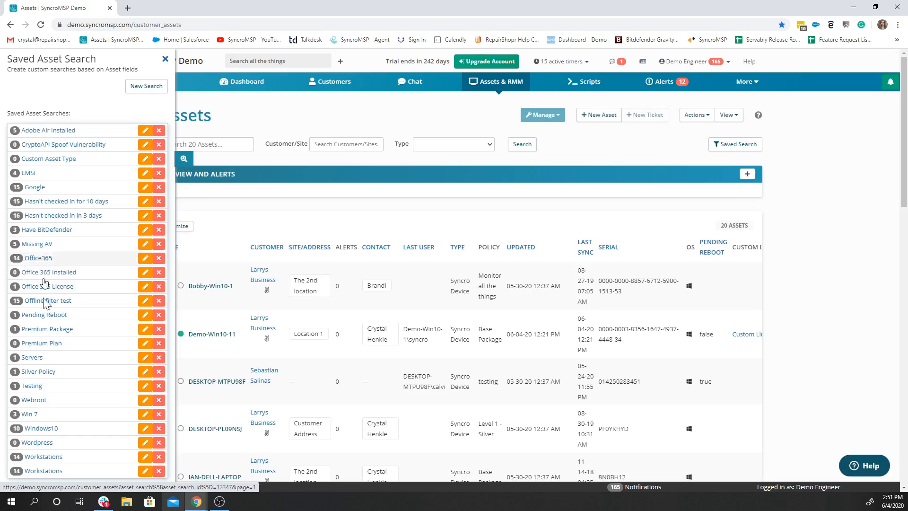
{"action": "left_click", "coordinate": [135, 85]}
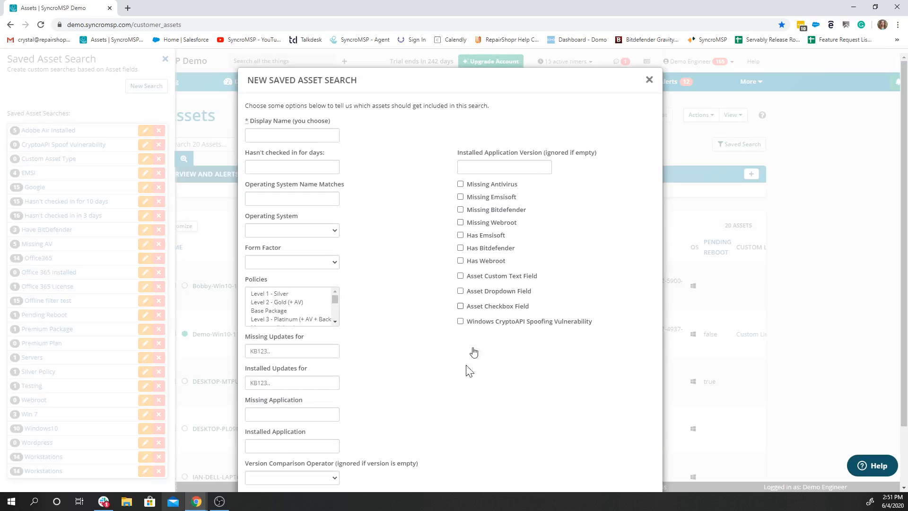
{"action": "left_click", "coordinate": [289, 232]}
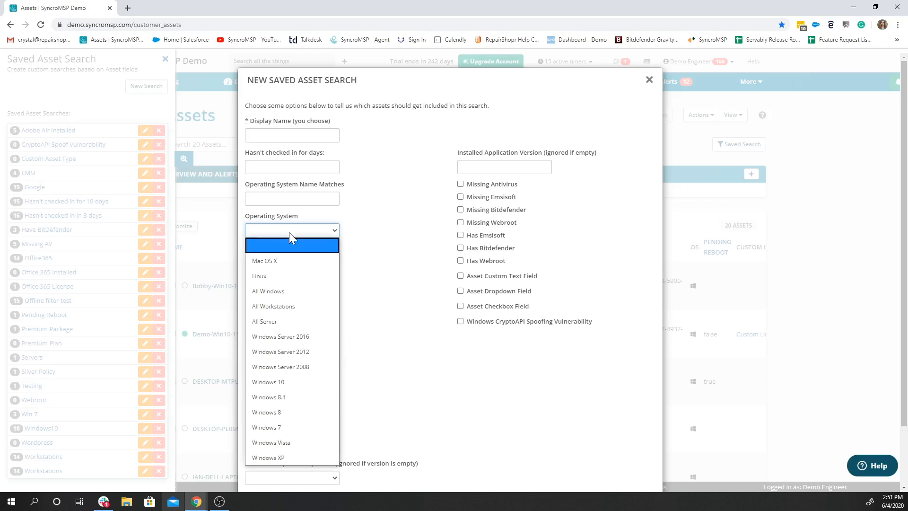
{"action": "left_click", "coordinate": [392, 296]}
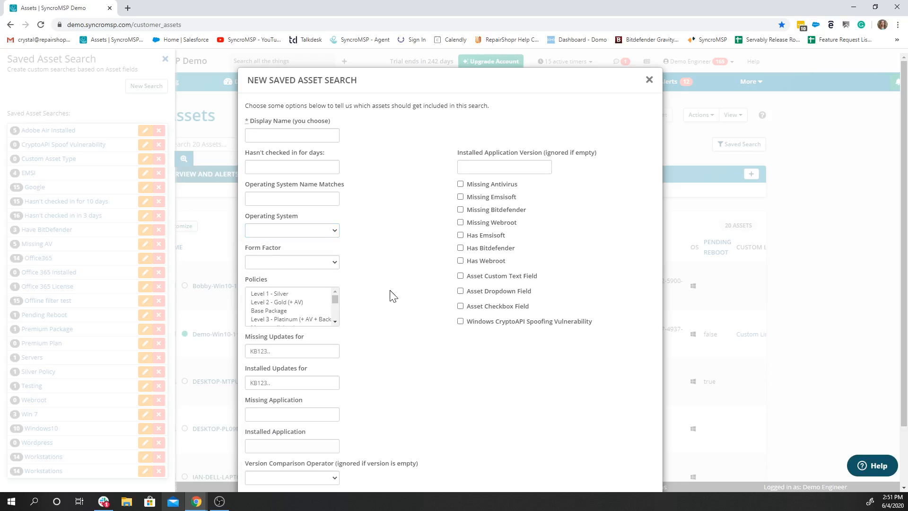
{"action": "scroll", "coordinate": [393, 294], "scroll_direction": "down", "scroll_amount": 2}
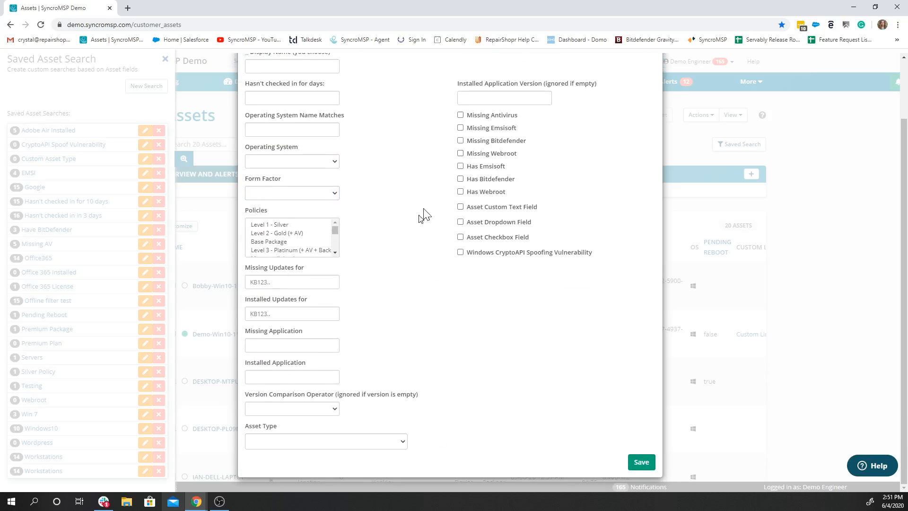
{"action": "scroll", "coordinate": [420, 236], "scroll_direction": "up", "scroll_amount": 2}
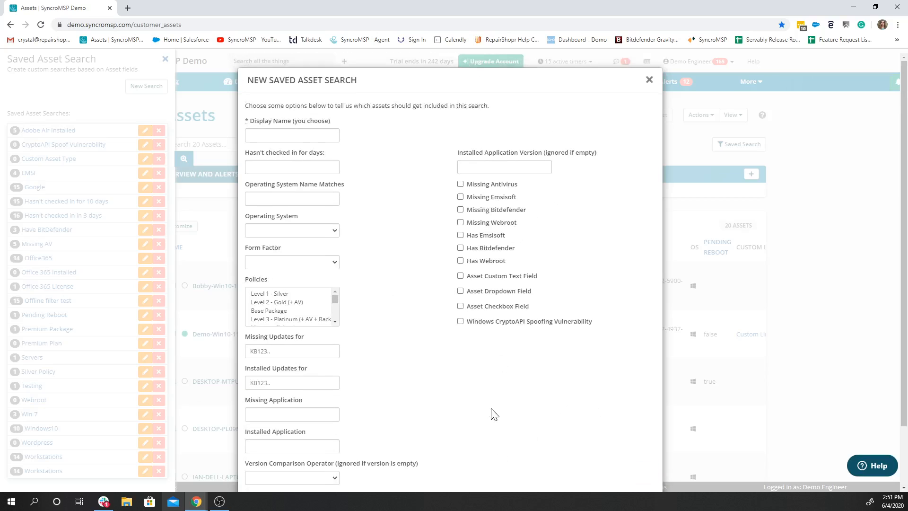
{"action": "left_click", "coordinate": [649, 80]}
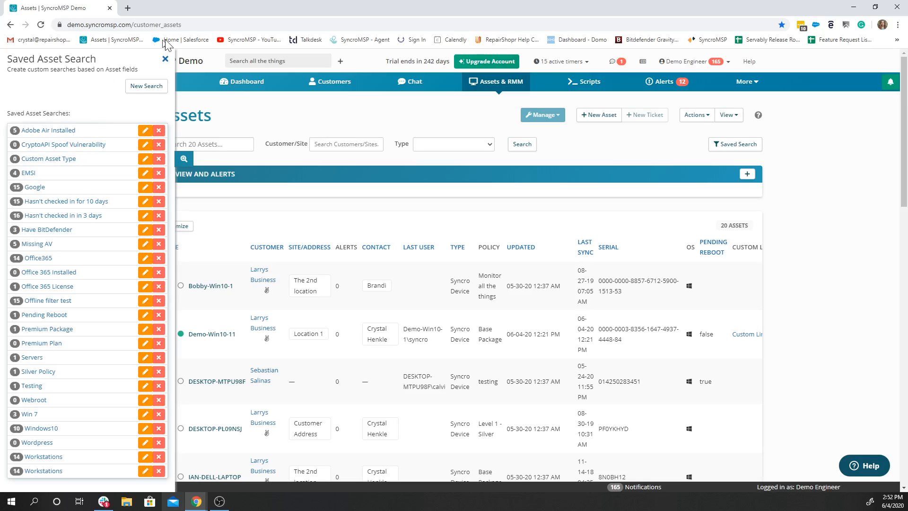
{"action": "left_click", "coordinate": [165, 60]}
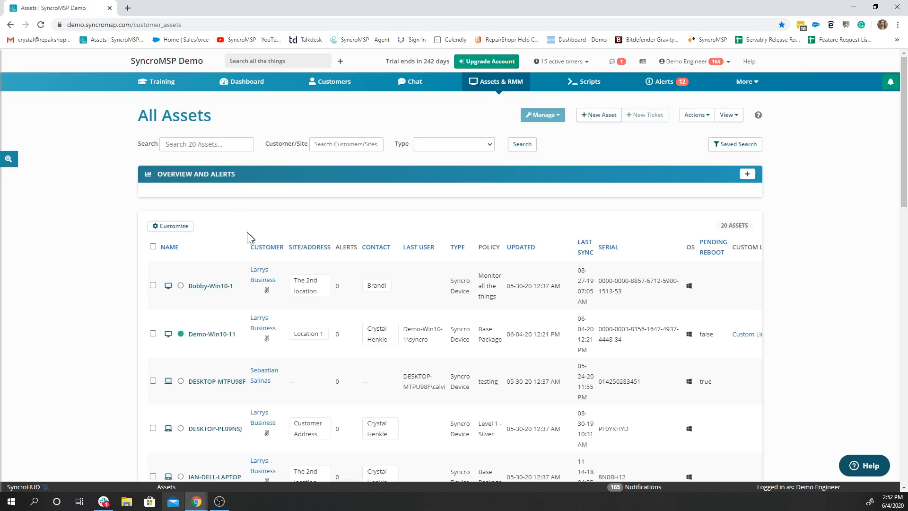
Step: Review the columns available for the assets table and leave the selection as is
{"action": "left_click", "coordinate": [176, 226]}
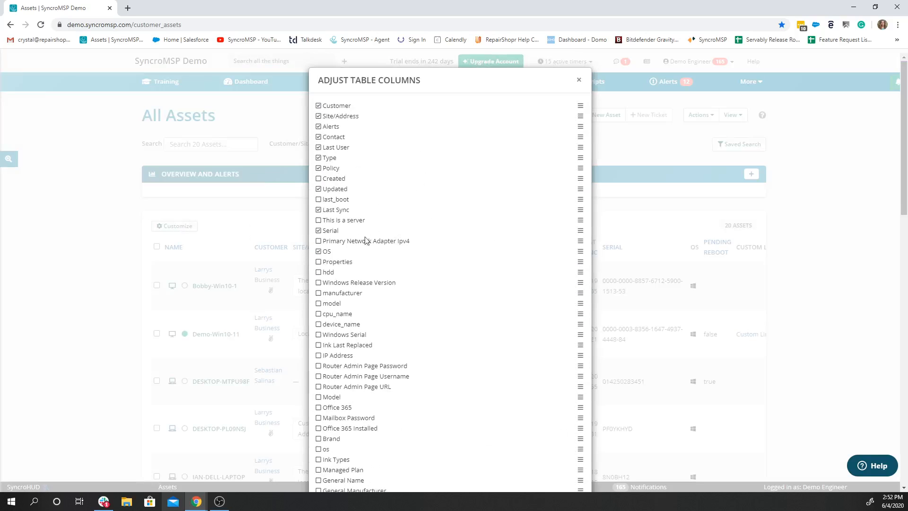
{"action": "scroll", "coordinate": [375, 258], "scroll_direction": "down", "scroll_amount": 10}
{"action": "scroll", "coordinate": [402, 338], "scroll_direction": "up", "scroll_amount": 7}
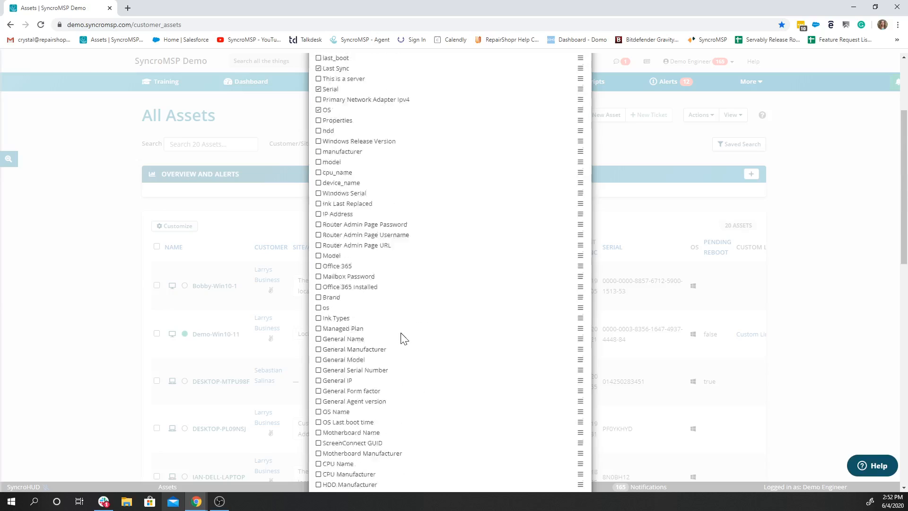
{"action": "scroll", "coordinate": [401, 334], "scroll_direction": "up", "scroll_amount": 6}
{"action": "left_click", "coordinate": [578, 77]}
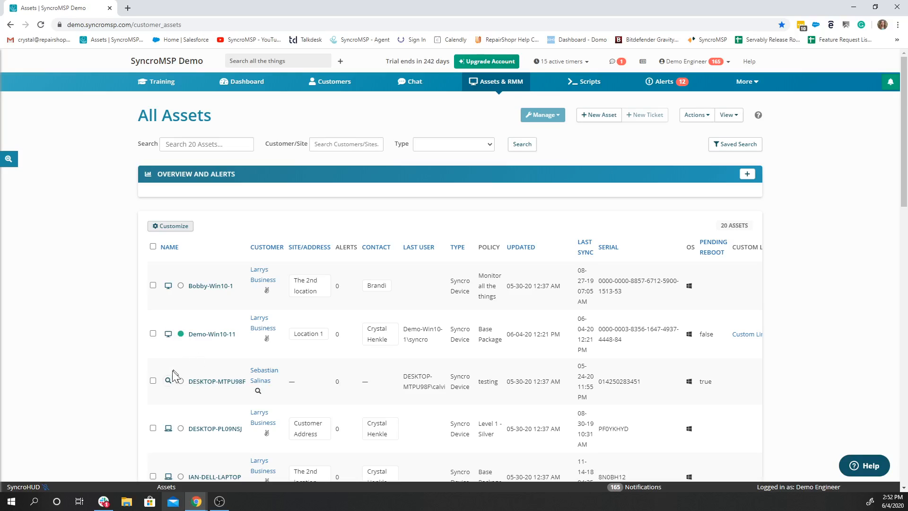
Step: Open the quick view of the Demo-Win10-11 asset and examine its policy, system details, desktop screenshot and custom fields
{"action": "left_click", "coordinate": [168, 333]}
{"action": "scroll", "coordinate": [401, 321], "scroll_direction": "down", "scroll_amount": 4}
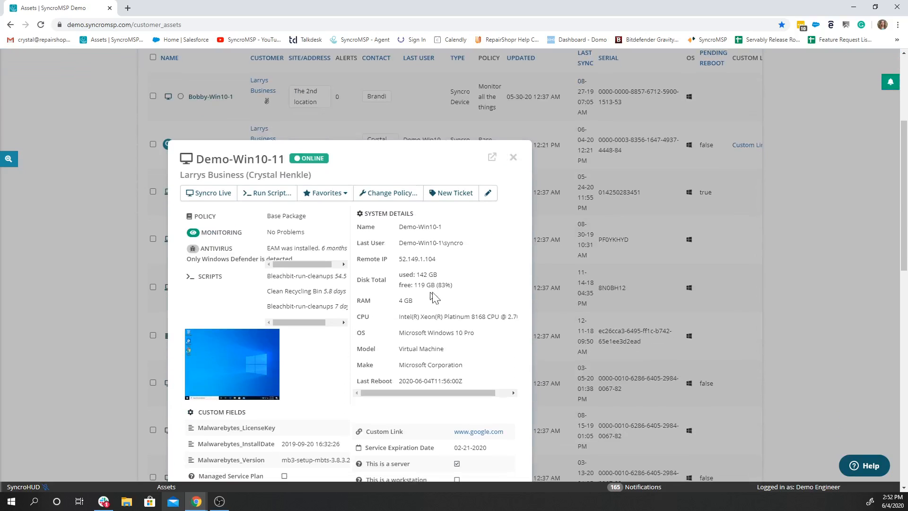
{"action": "scroll", "coordinate": [433, 295], "scroll_direction": "down", "scroll_amount": 1}
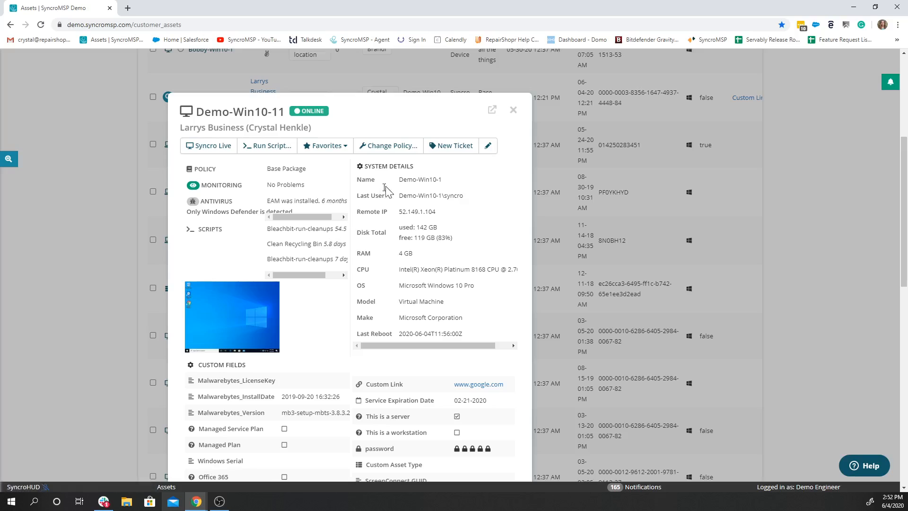
{"action": "scroll", "coordinate": [407, 265], "scroll_direction": "down", "scroll_amount": 1}
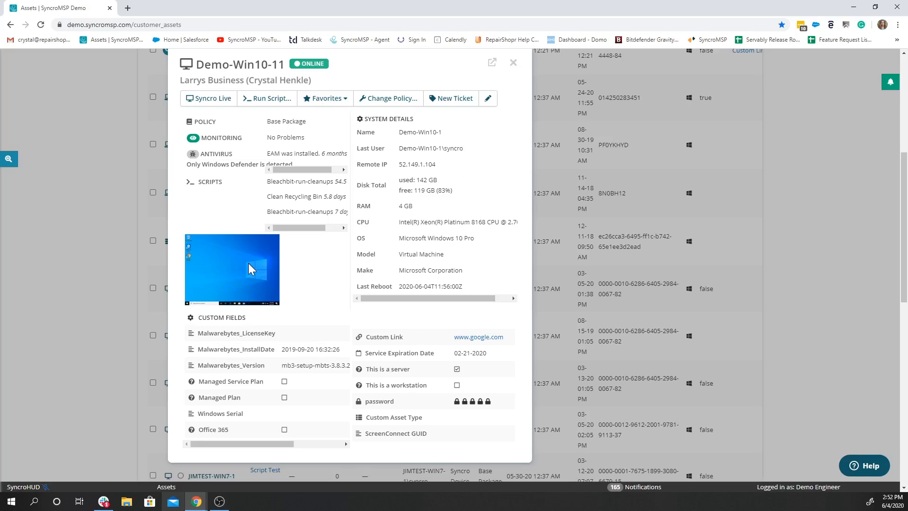
{"action": "scroll", "coordinate": [355, 284], "scroll_direction": "up", "scroll_amount": 2}
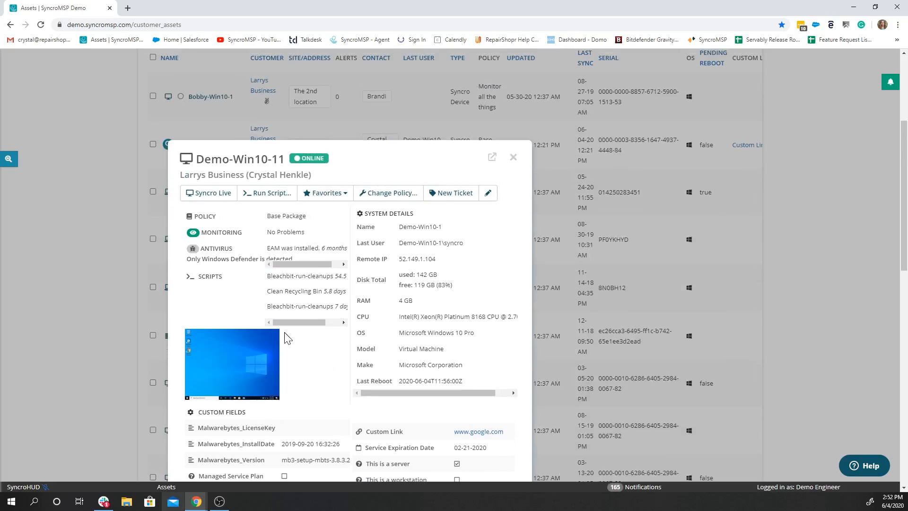
Step: Start a Syncro Live session on Demo-Win10-11 and view its running processes and its services
{"action": "left_click", "coordinate": [208, 193]}
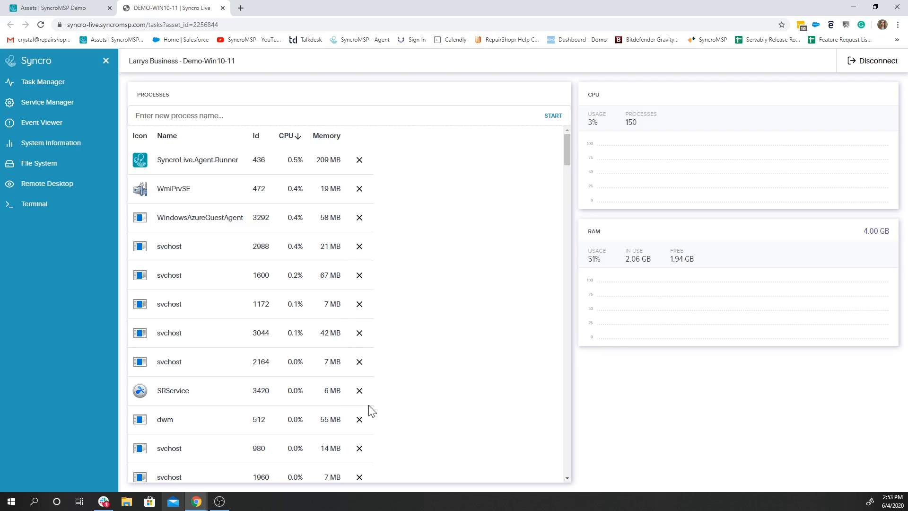
{"action": "left_click", "coordinate": [63, 105]}
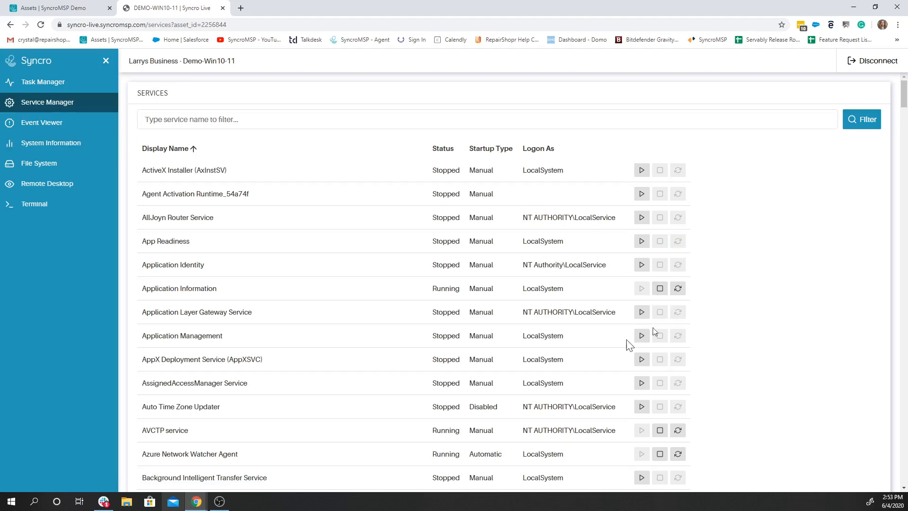
Step: View the event log's filter options and the details of the Security audit event with ID 4624 logged at 9:28:11 PM
{"action": "left_click", "coordinate": [35, 130]}
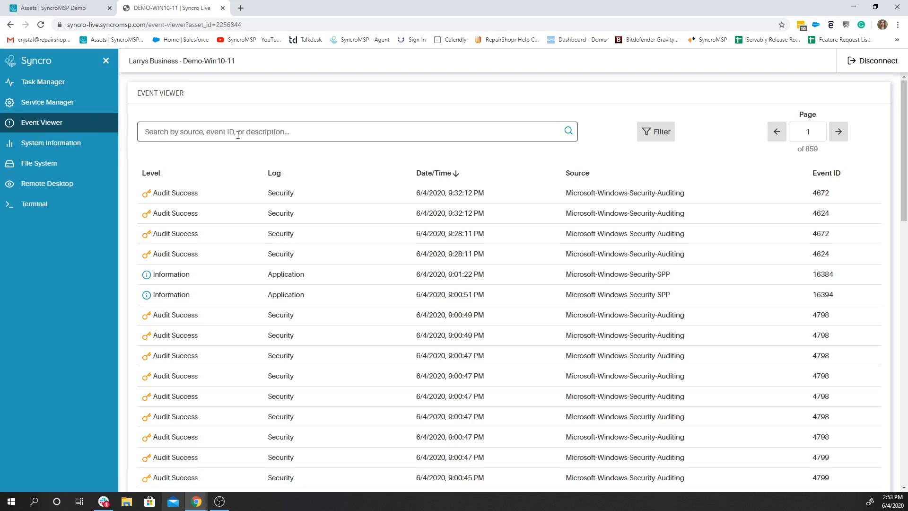
{"action": "left_click", "coordinate": [650, 134]}
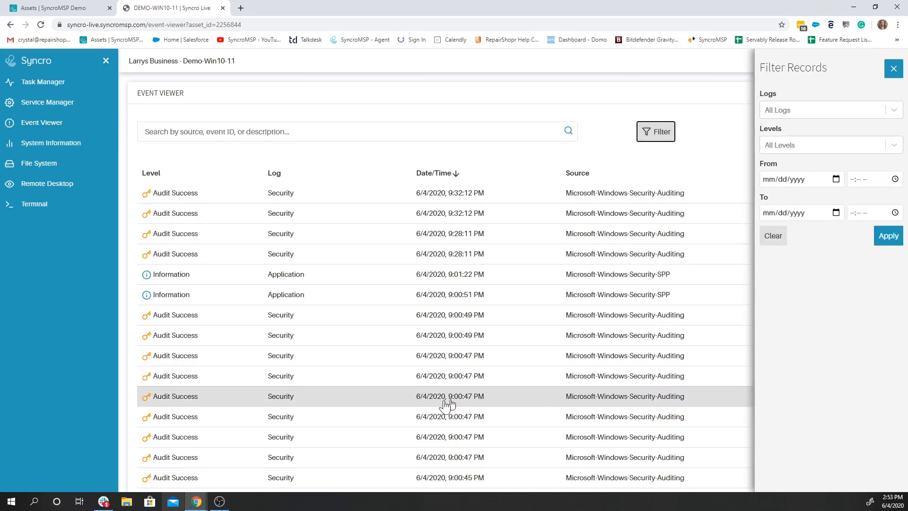
{"action": "left_click", "coordinate": [177, 258]}
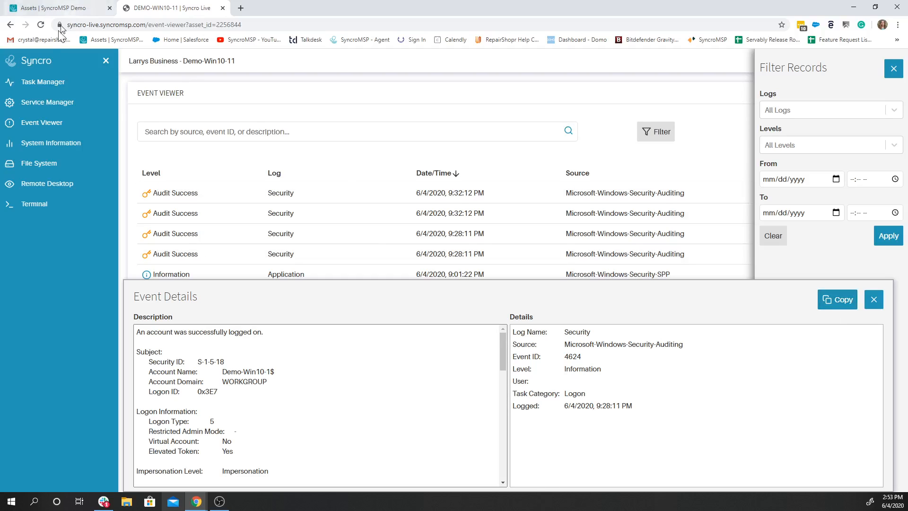
Step: View the machine's system information, and browse the C:\ drive with the Documents and Settings folder selected to expose the file actions
{"action": "left_click", "coordinate": [70, 145]}
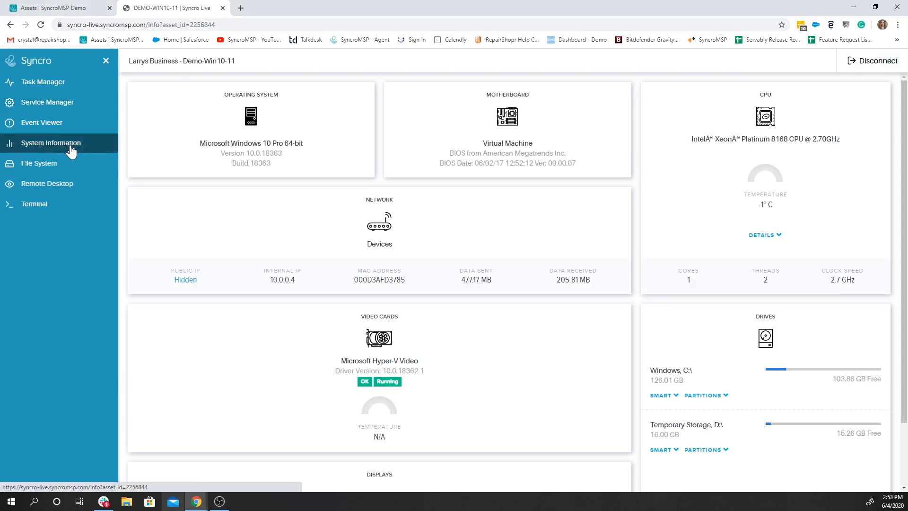
{"action": "left_click", "coordinate": [43, 164]}
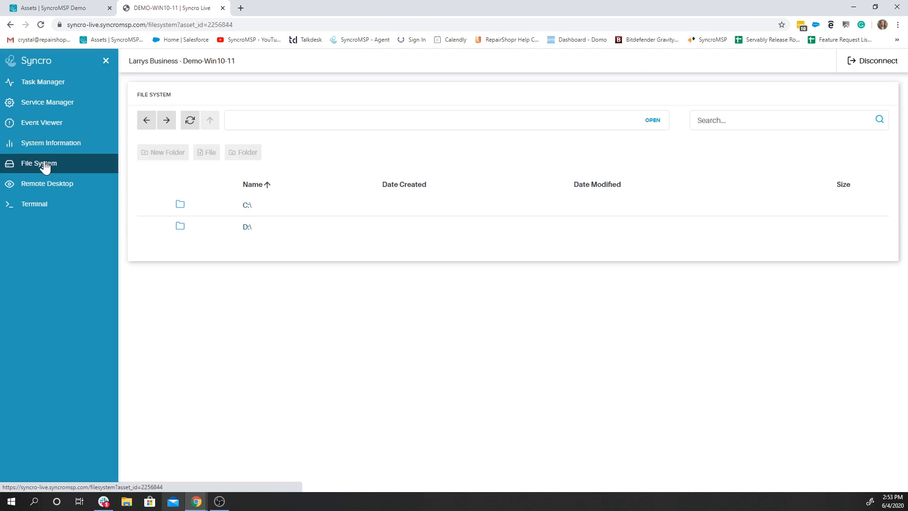
{"action": "left_click", "coordinate": [249, 207]}
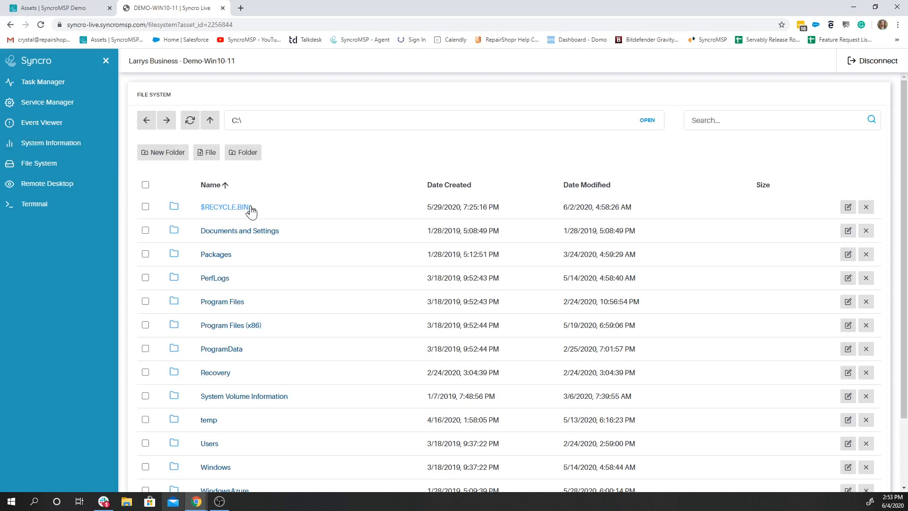
{"action": "left_click", "coordinate": [146, 231]}
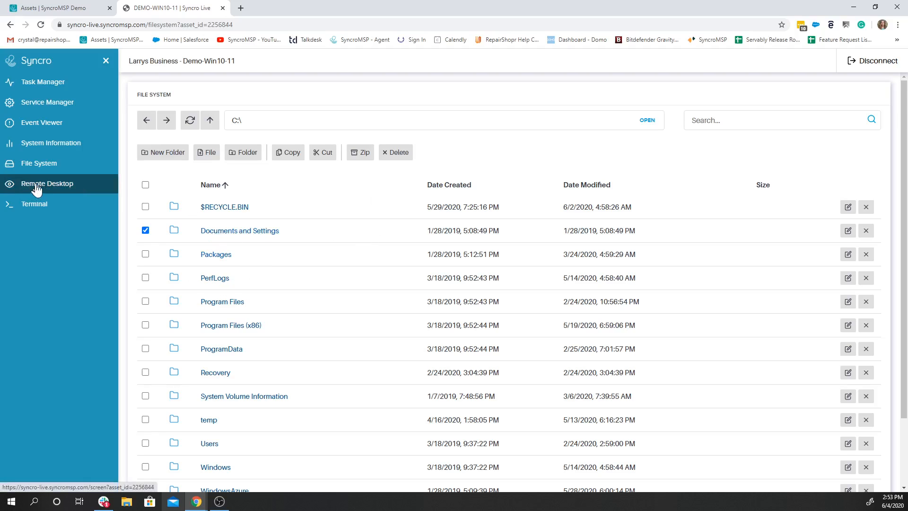
Step: Open the remote desktop of Demo-Win10-11 and dismiss the remote session notifier
{"action": "left_click", "coordinate": [19, 194]}
{"action": "left_click", "coordinate": [532, 275]}
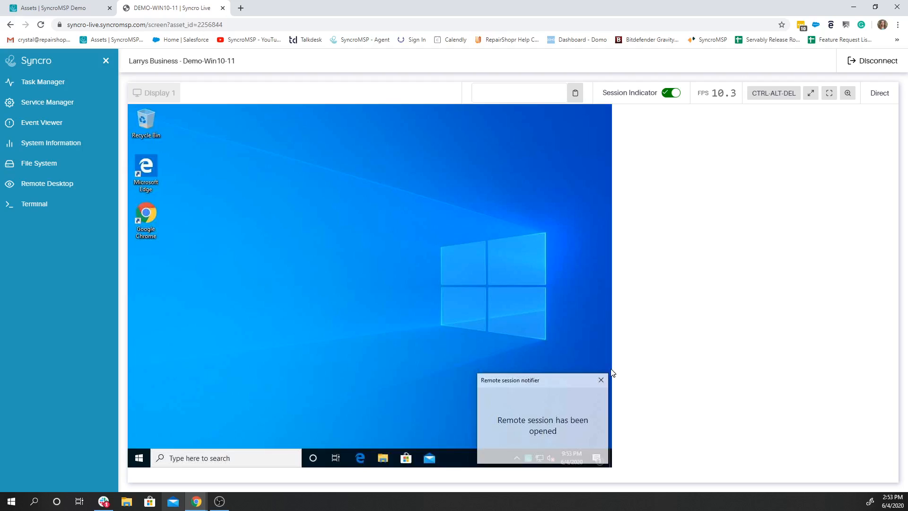
{"action": "left_click", "coordinate": [600, 379]}
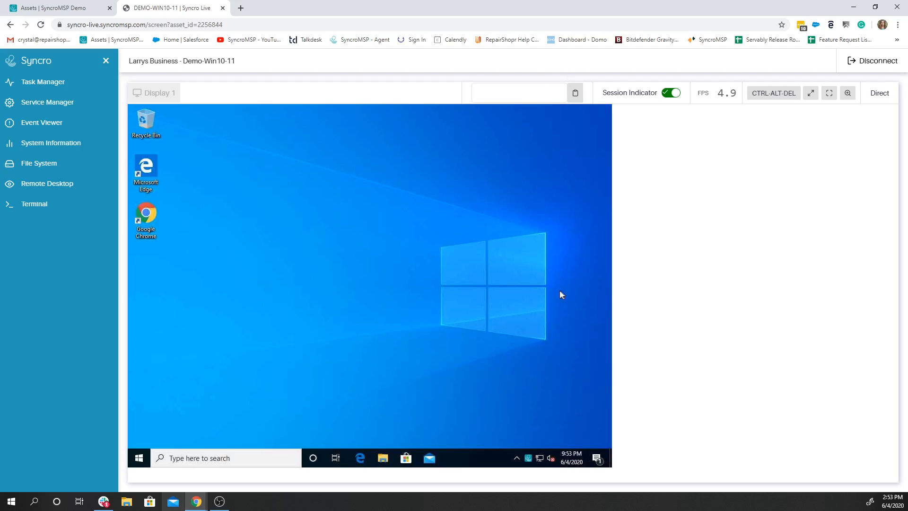
Step: On the remote machine, view and close the Syncro tray agent's Support Request form, and open its live chat
{"action": "right_click", "coordinate": [527, 458]}
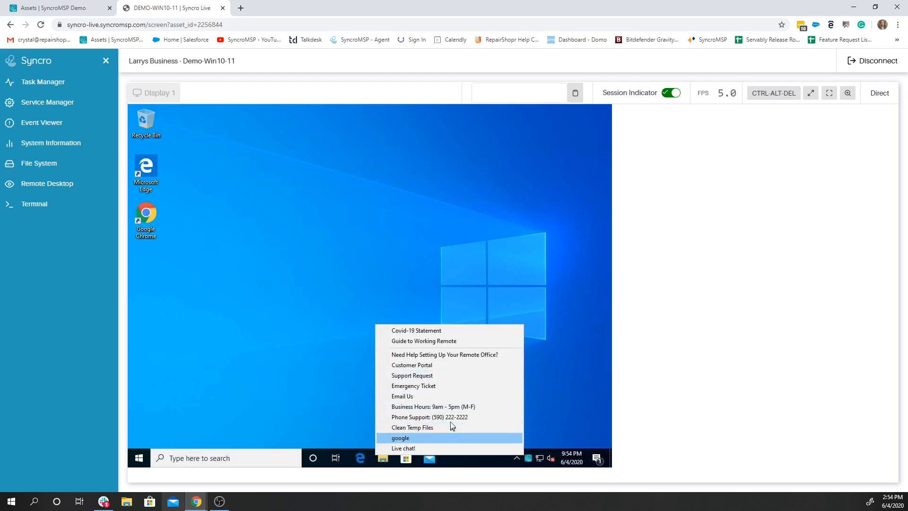
{"action": "left_click", "coordinate": [432, 377]}
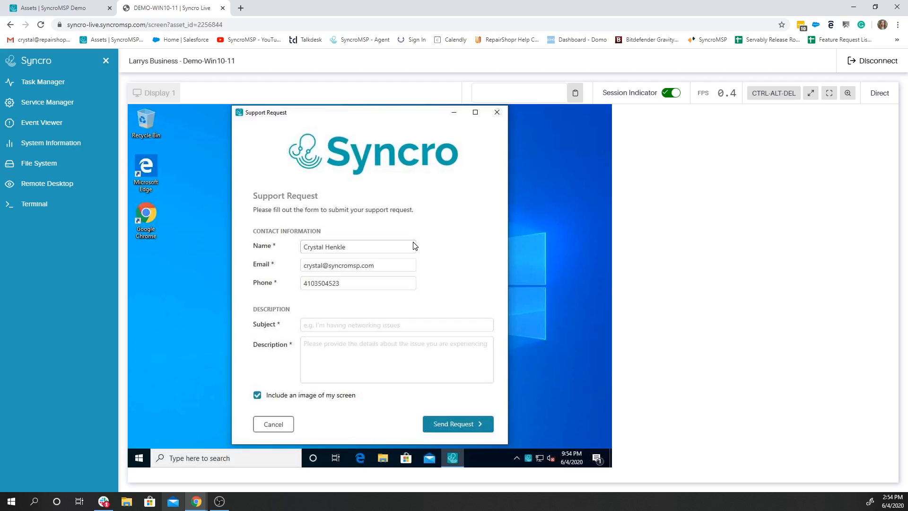
{"action": "left_click", "coordinate": [495, 112]}
{"action": "right_click", "coordinate": [528, 460]}
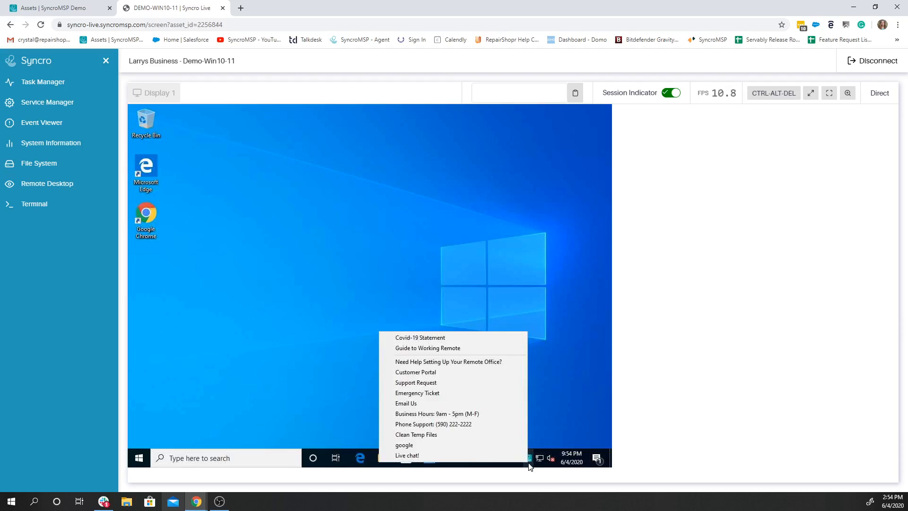
{"action": "left_click", "coordinate": [435, 455]}
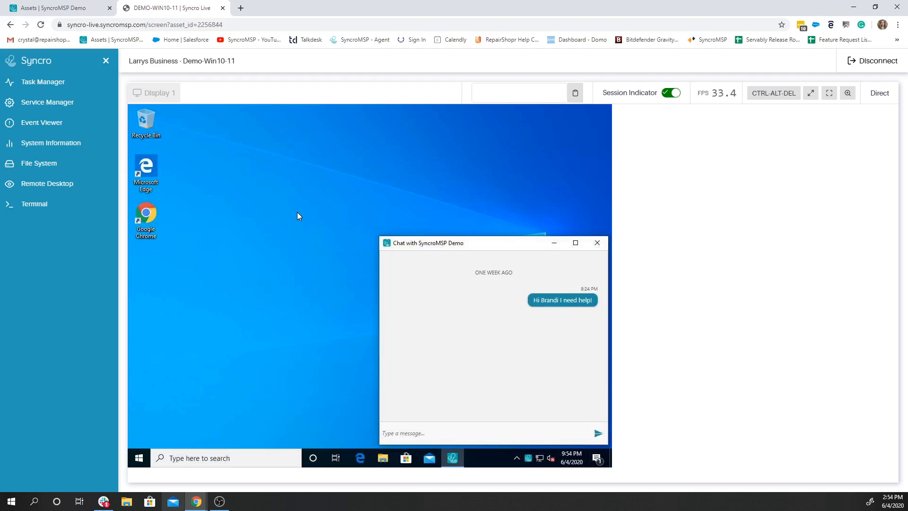
Step: Start a cmd.exe terminal on the remote machine and close the Syncro Live session to return to the assets page
{"action": "left_click", "coordinate": [33, 204]}
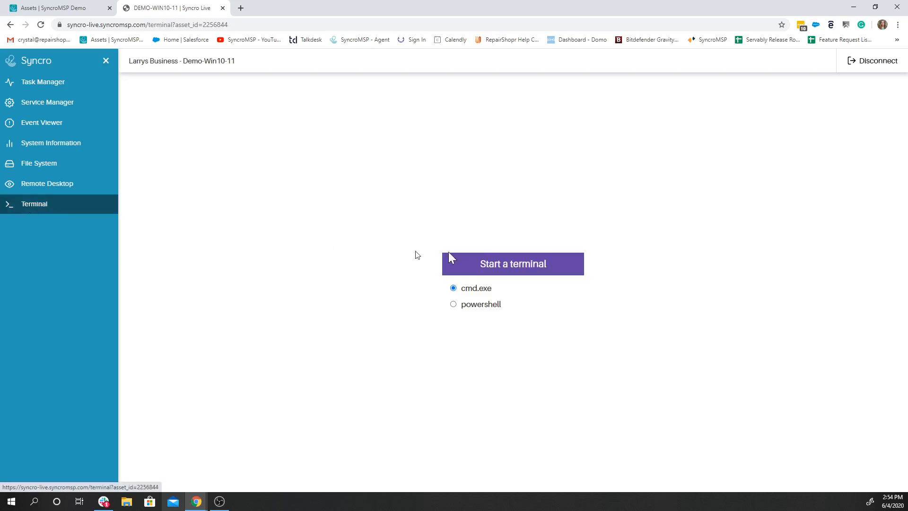
{"action": "left_click", "coordinate": [535, 264]}
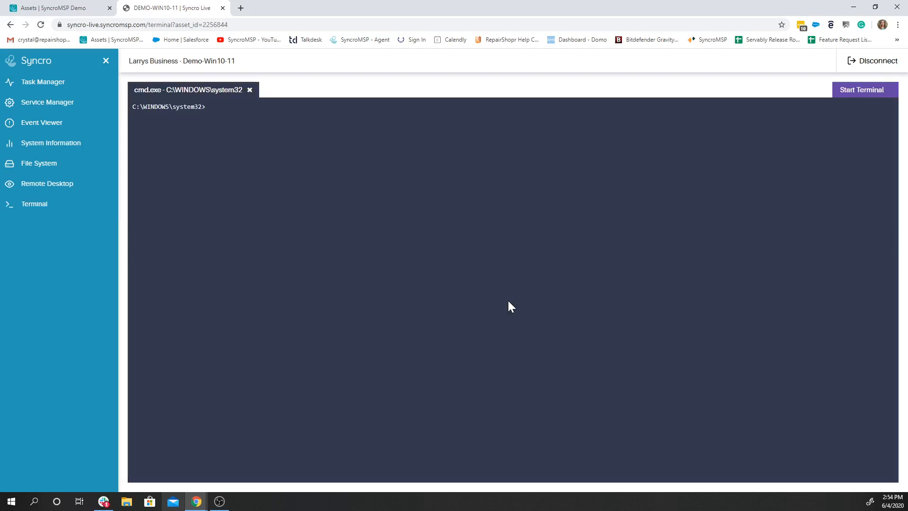
{"action": "left_click", "coordinate": [222, 9]}
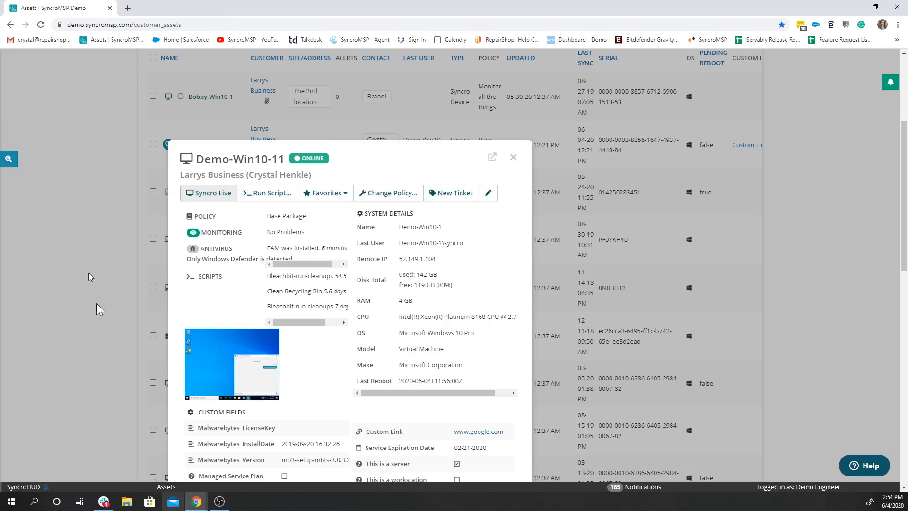
Step: Close the asset quick view, open the RMM alerts in a separate browser tab, and view the extra actions for a windows_update_fail alert
{"action": "left_click", "coordinate": [514, 158]}
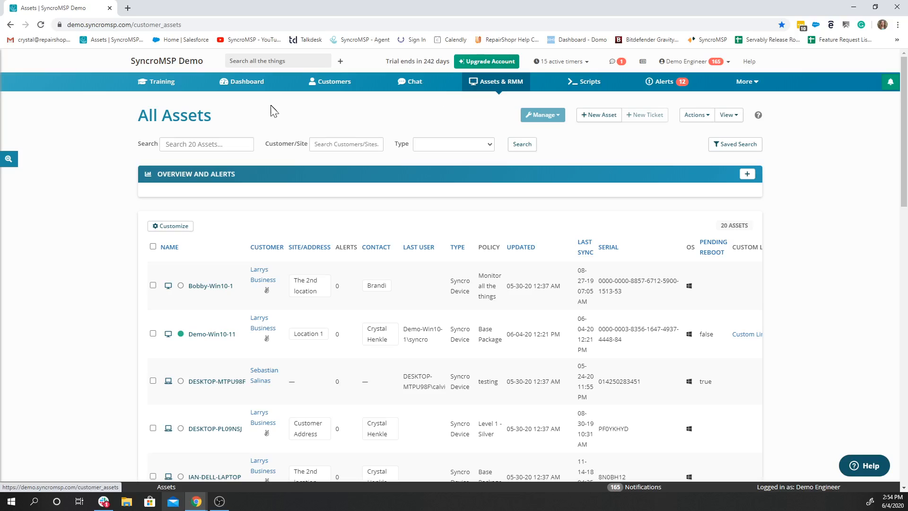
{"action": "right_click", "coordinate": [657, 87]}
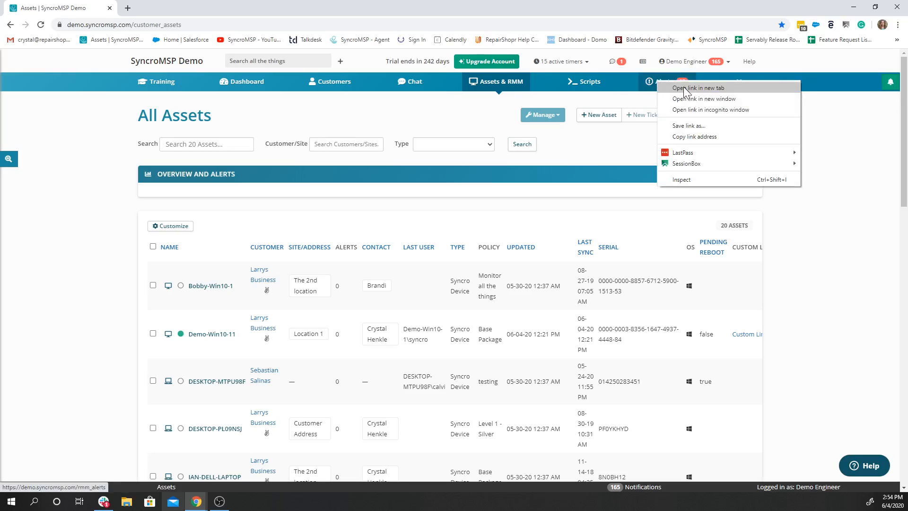
{"action": "left_click", "coordinate": [683, 87]}
{"action": "left_click", "coordinate": [146, 6]}
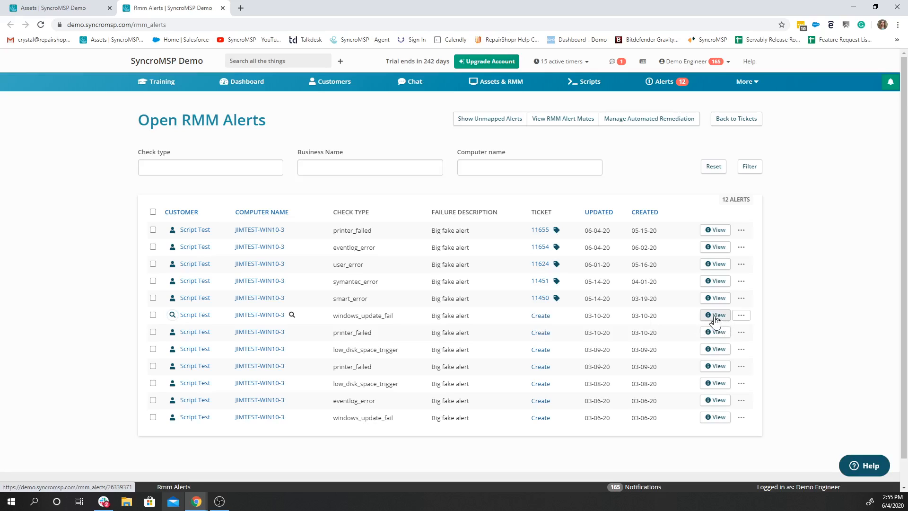
{"action": "left_click", "coordinate": [736, 317]}
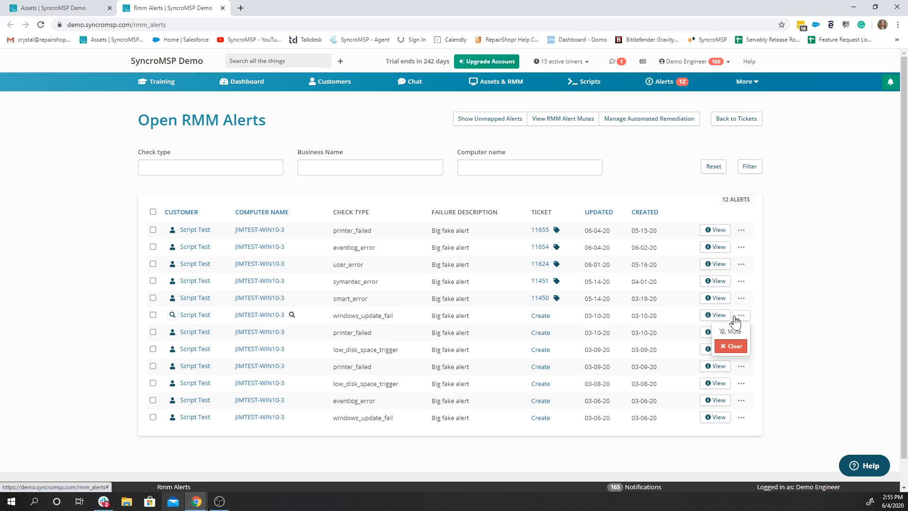
{"action": "left_click", "coordinate": [784, 312]}
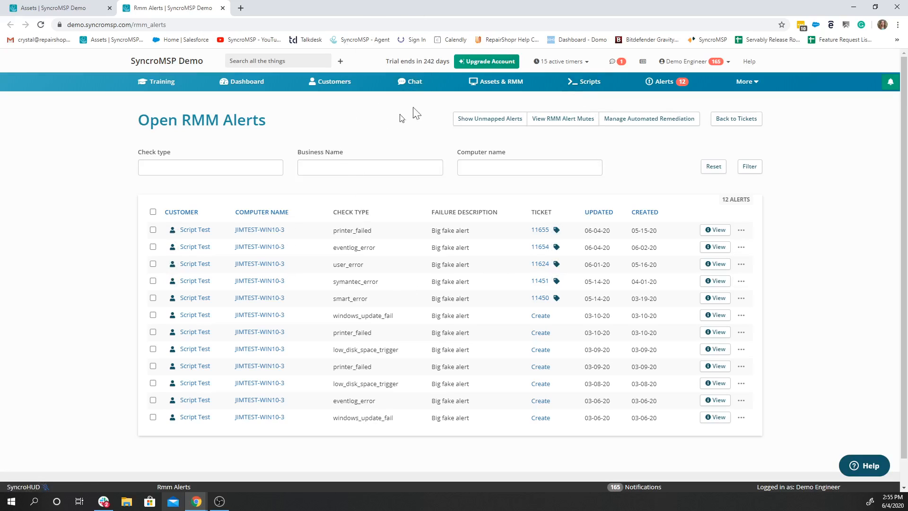
Step: View the Larrys Business chat conversation for Bobby-Win10-1 and return to the assets page
{"action": "left_click", "coordinate": [407, 85]}
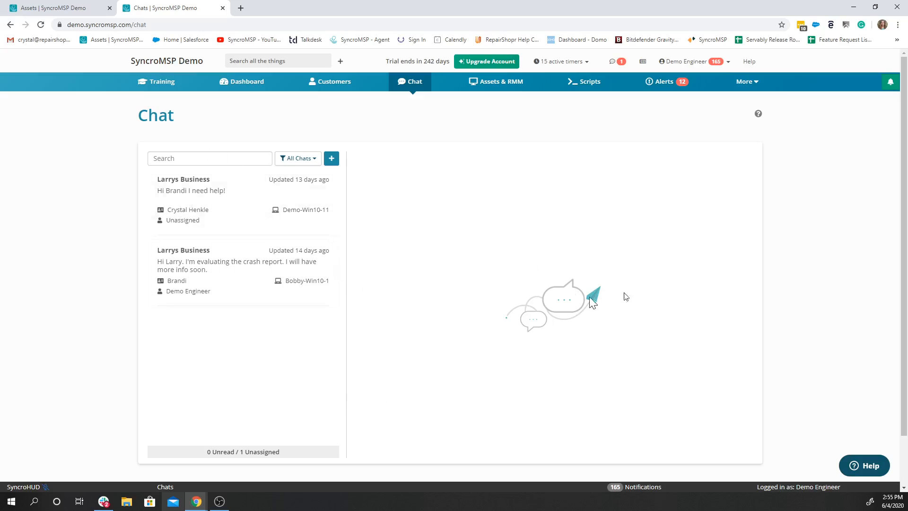
{"action": "left_click", "coordinate": [239, 282]}
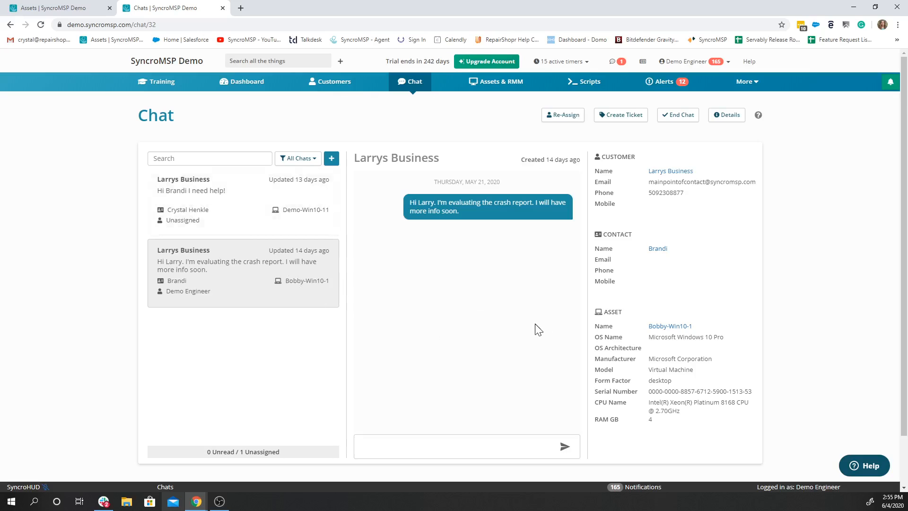
{"action": "left_click", "coordinate": [222, 8]}
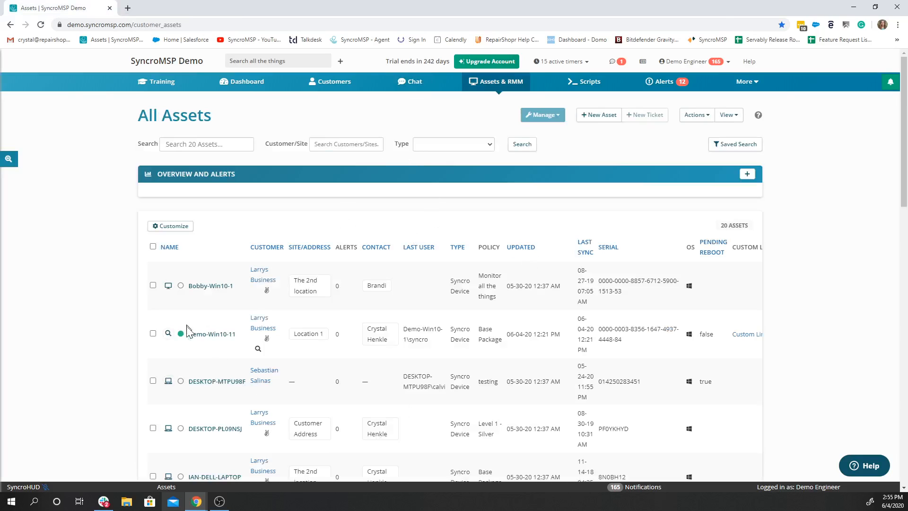
Step: Select Demo-Win10-11 in the assets table, view the available bulk management actions, and clear the selection
{"action": "left_click", "coordinate": [153, 333]}
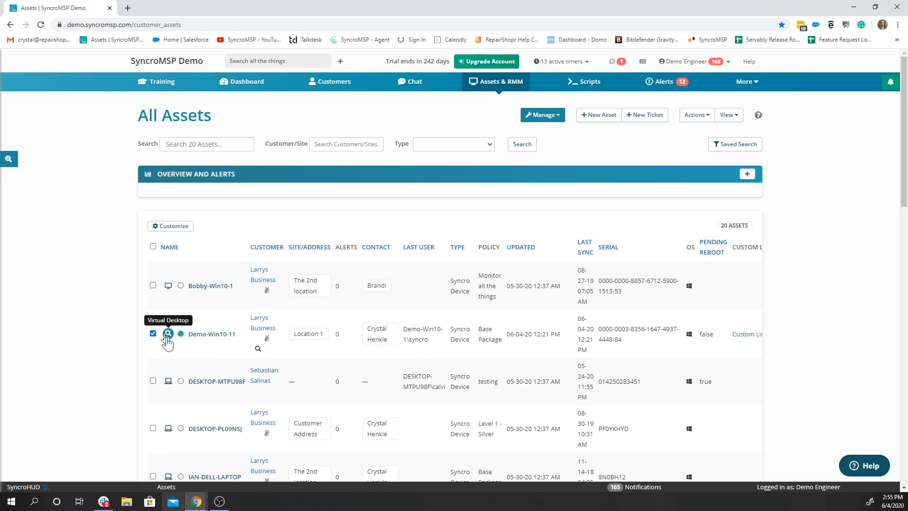
{"action": "left_click", "coordinate": [541, 116]}
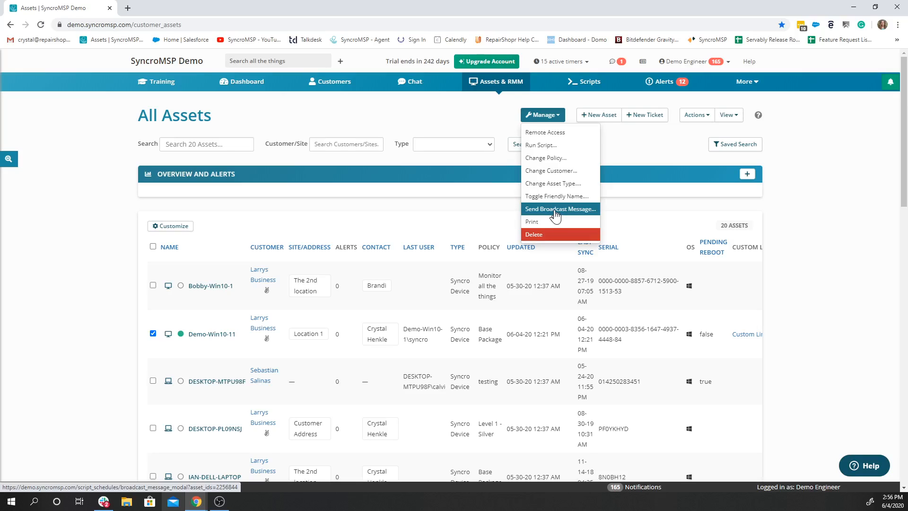
{"action": "left_click", "coordinate": [493, 208]}
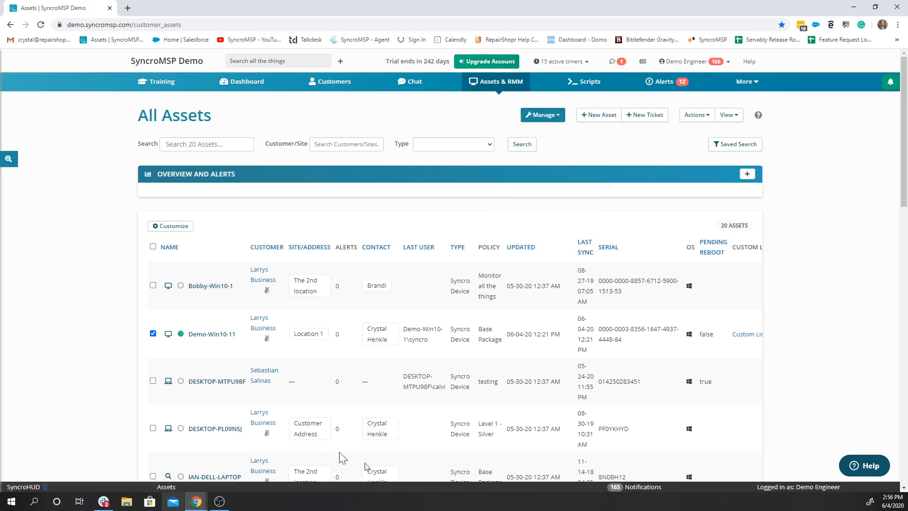
{"action": "left_click", "coordinate": [152, 333]}
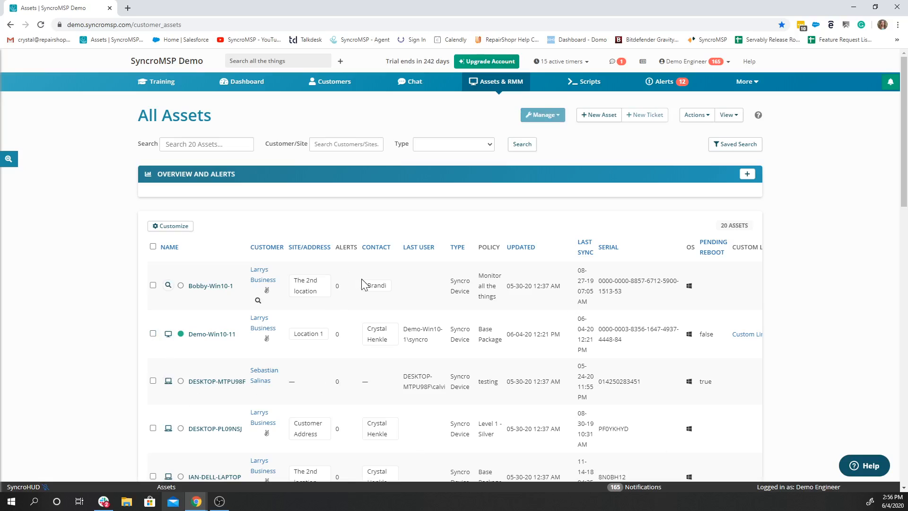
Step: Go to the Asset RMM Policies and open the Base Package policy for editing
{"action": "left_click", "coordinate": [745, 83]}
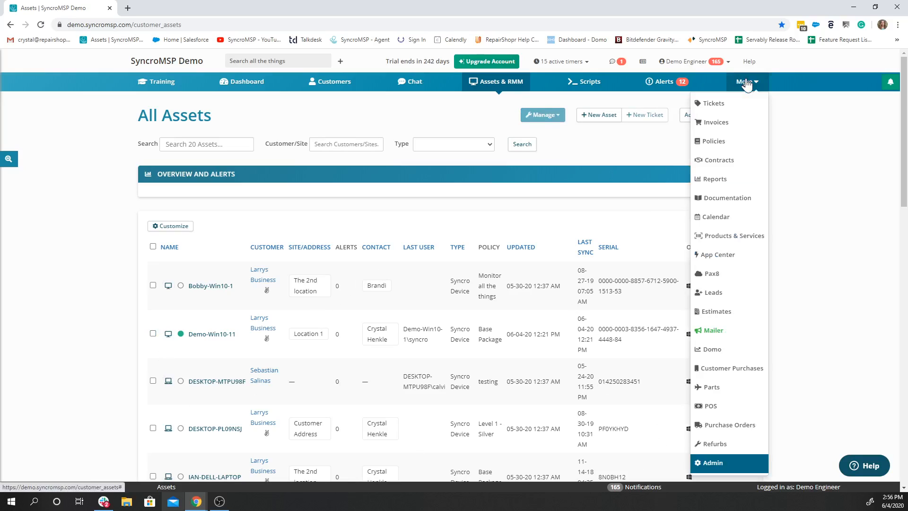
{"action": "left_click", "coordinate": [723, 146]}
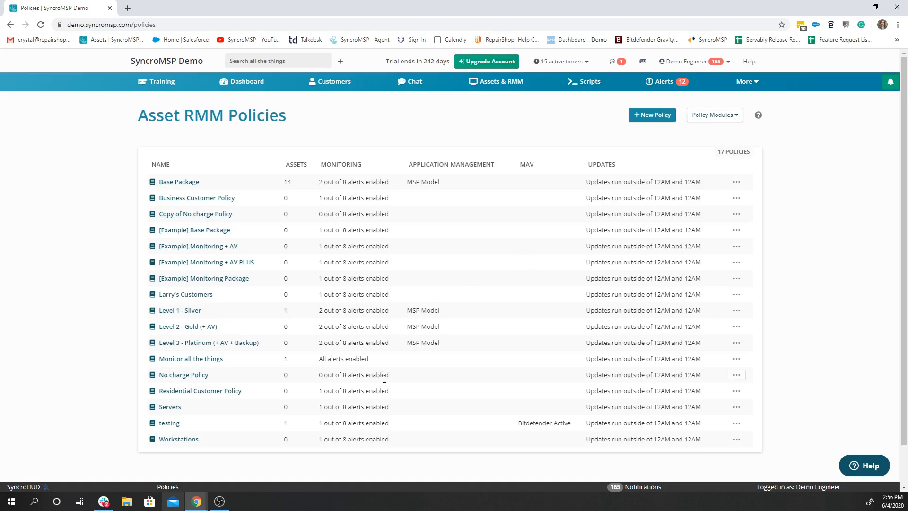
{"action": "left_click", "coordinate": [179, 184]}
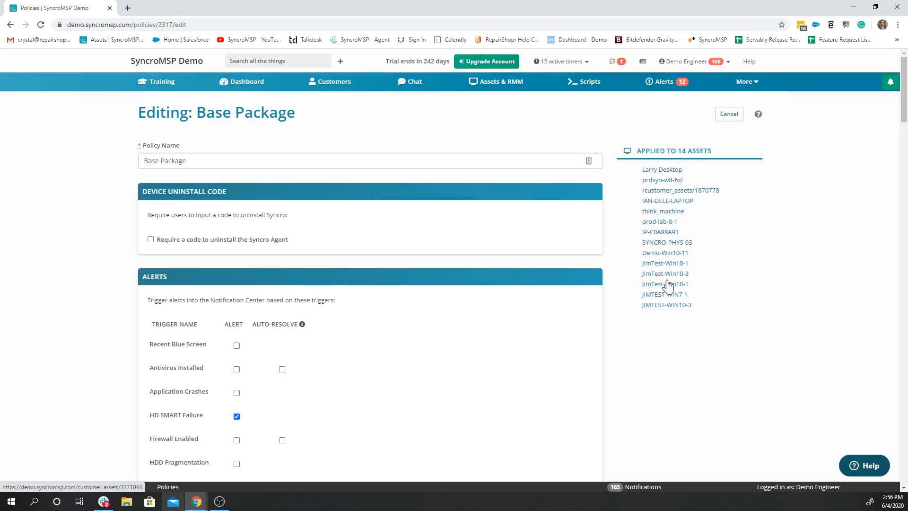
Step: Examine the Base Package alert triggers and the drive choices for the Low Hard Drive Space threshold
{"action": "scroll", "coordinate": [521, 266], "scroll_direction": "down", "scroll_amount": 2}
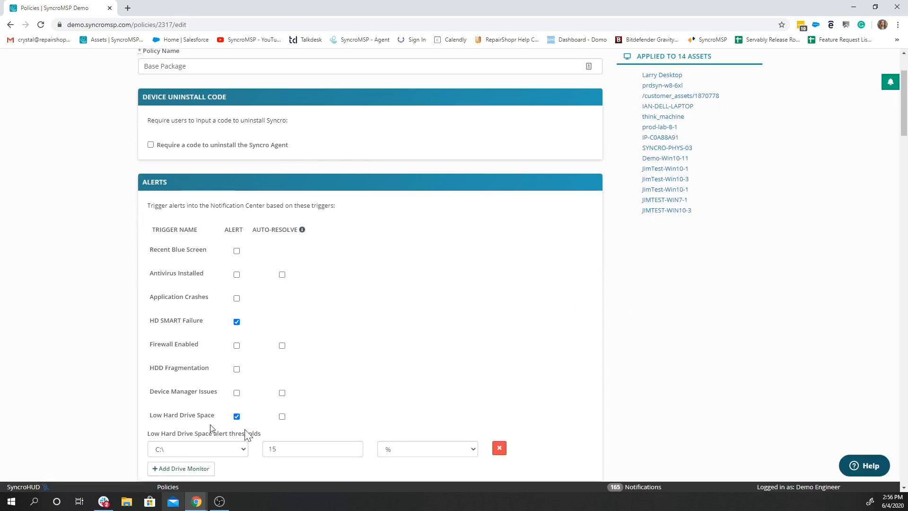
{"action": "scroll", "coordinate": [246, 215], "scroll_direction": "down", "scroll_amount": 1}
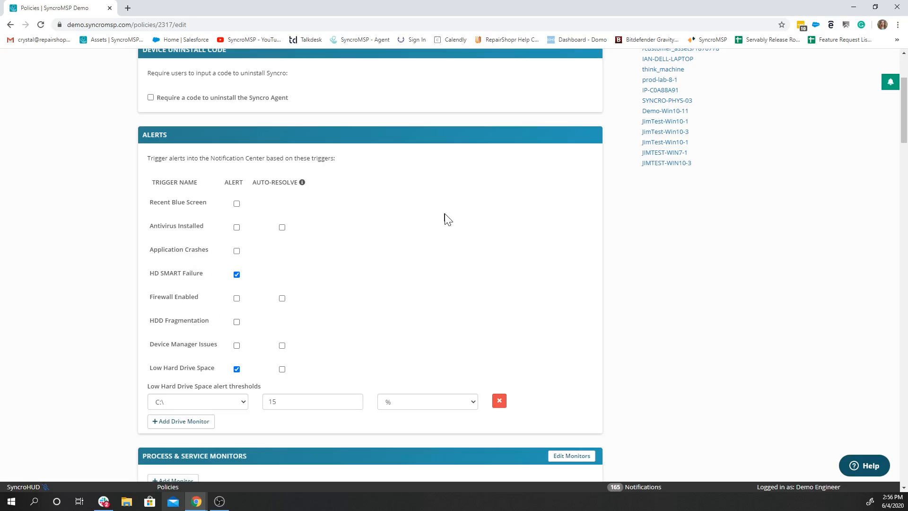
{"action": "scroll", "coordinate": [528, 210], "scroll_direction": "down", "scroll_amount": 2}
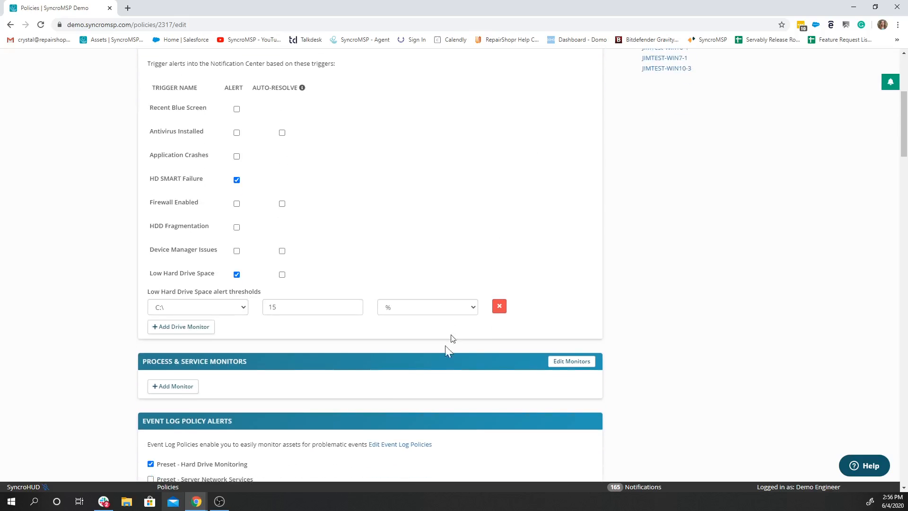
{"action": "left_click", "coordinate": [216, 307]}
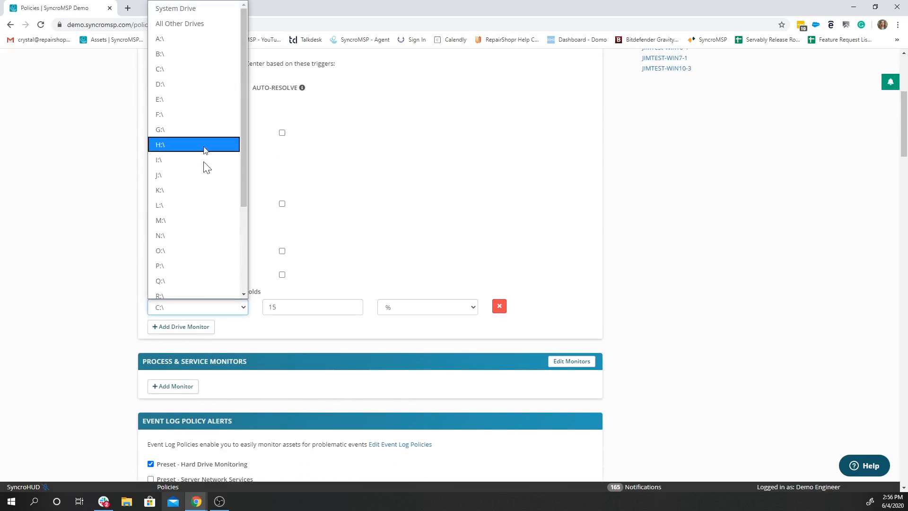
{"action": "left_click", "coordinate": [563, 160]}
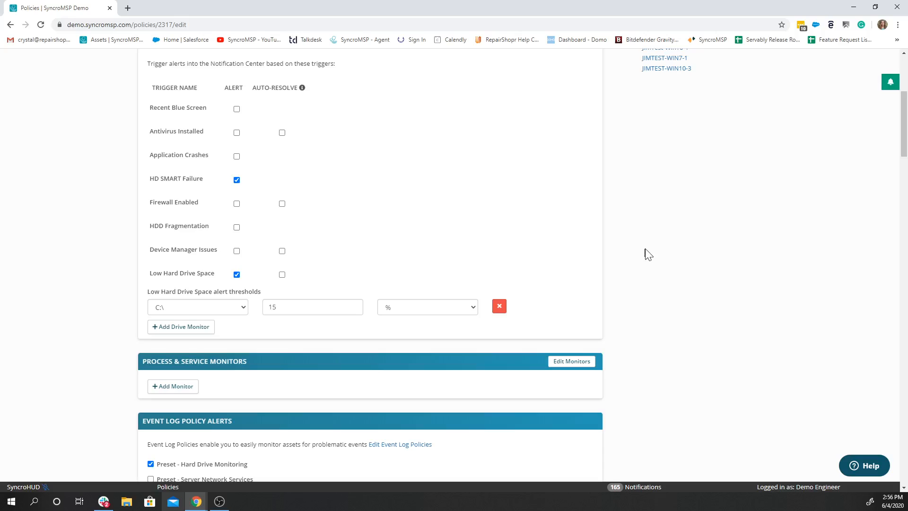
Step: Review the monitor, event log, resource usage and agent status sections, and add three blank Windows Updates policy rows
{"action": "scroll", "coordinate": [648, 254], "scroll_direction": "down", "scroll_amount": 2}
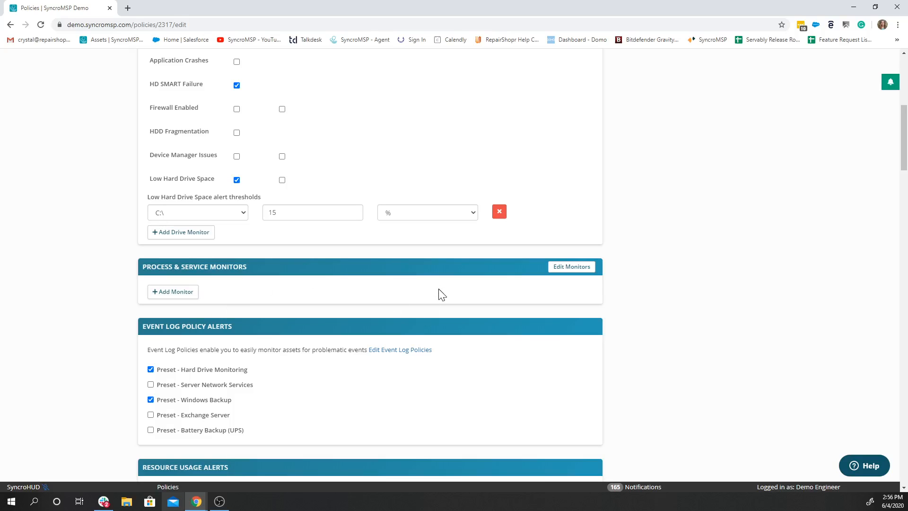
{"action": "scroll", "coordinate": [441, 294], "scroll_direction": "down", "scroll_amount": 2}
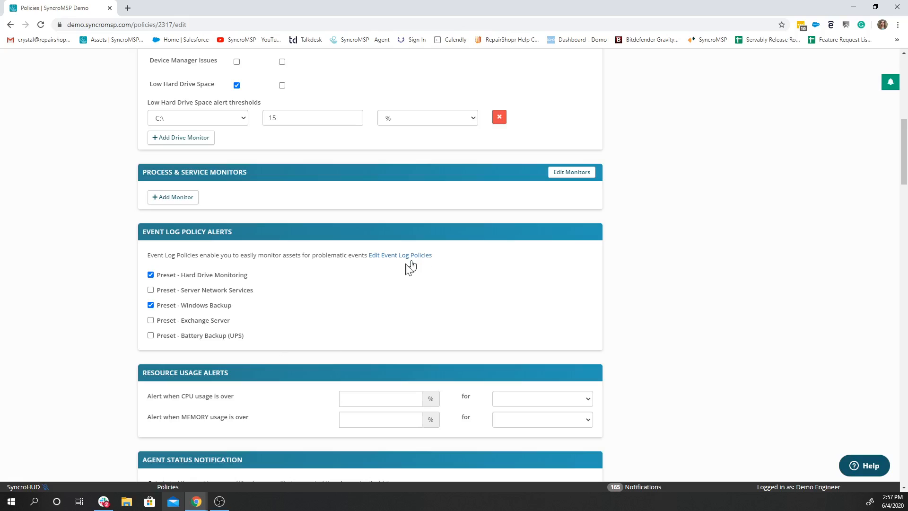
{"action": "scroll", "coordinate": [497, 260], "scroll_direction": "down", "scroll_amount": 2}
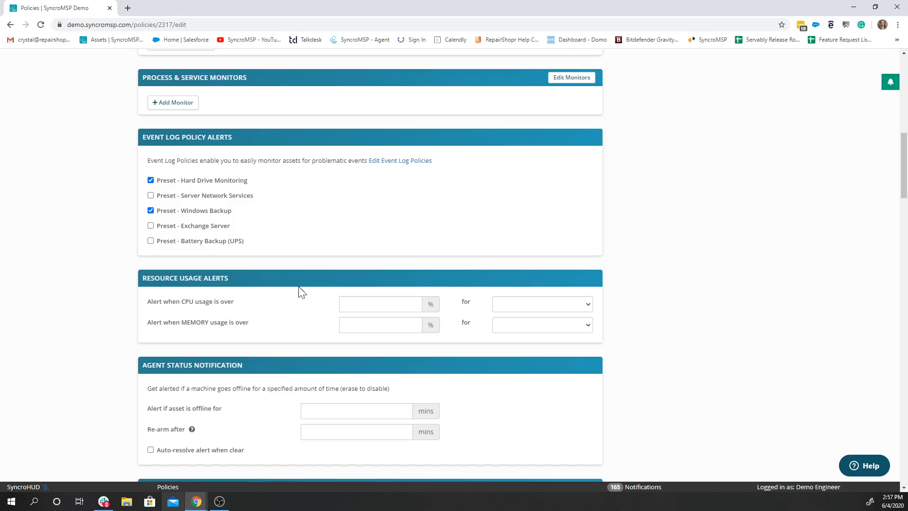
{"action": "scroll", "coordinate": [257, 345], "scroll_direction": "down", "scroll_amount": 2}
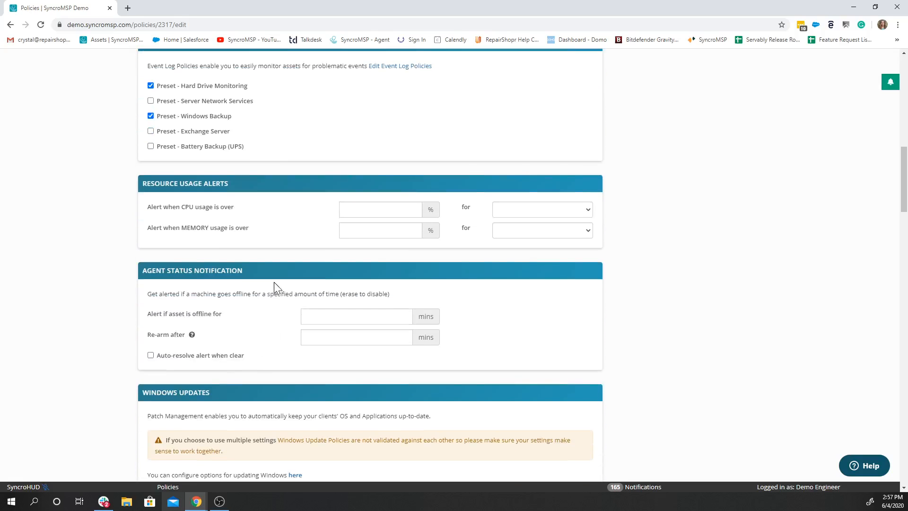
{"action": "scroll", "coordinate": [274, 282], "scroll_direction": "down", "scroll_amount": 2}
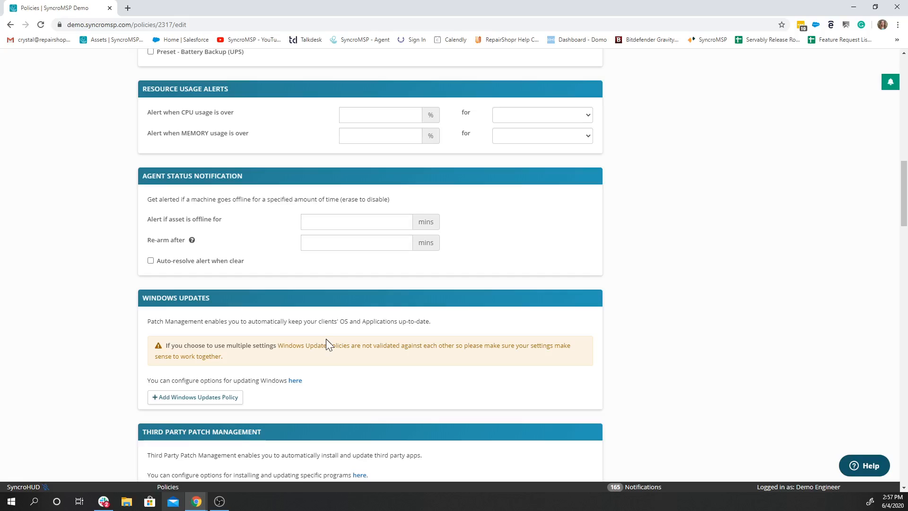
{"action": "left_click", "coordinate": [225, 398]}
{"action": "left_click", "coordinate": [226, 418]}
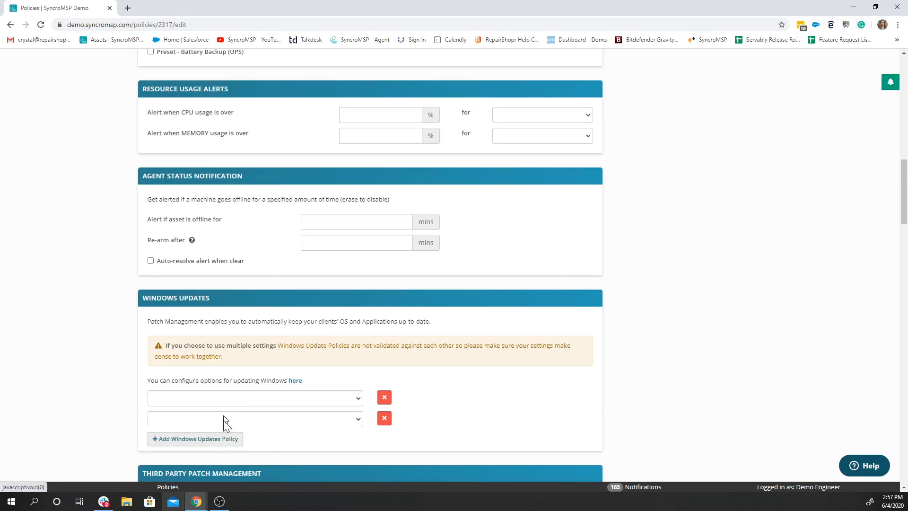
{"action": "left_click", "coordinate": [223, 440]}
Step: Open the Windows Update Management Policies in a separate browser tab and start a new policy
{"action": "scroll", "coordinate": [237, 390], "scroll_direction": "down", "scroll_amount": 2}
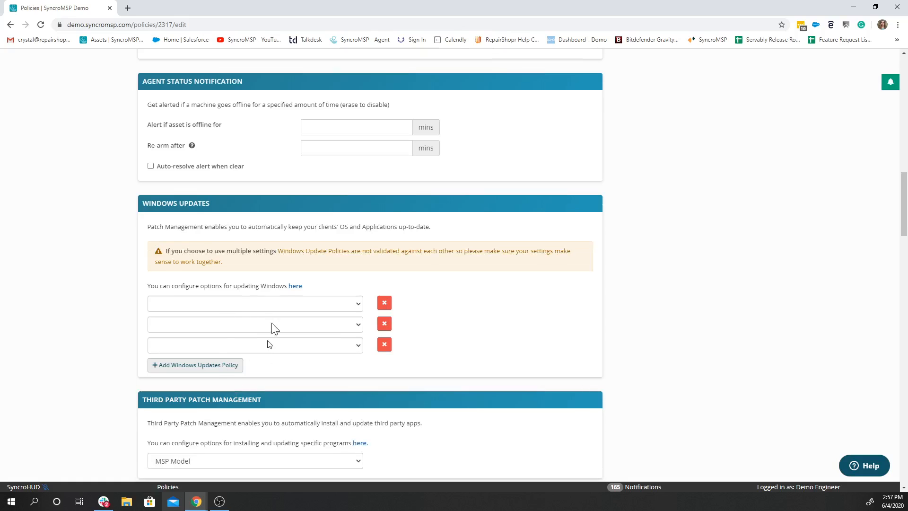
{"action": "right_click", "coordinate": [294, 286]}
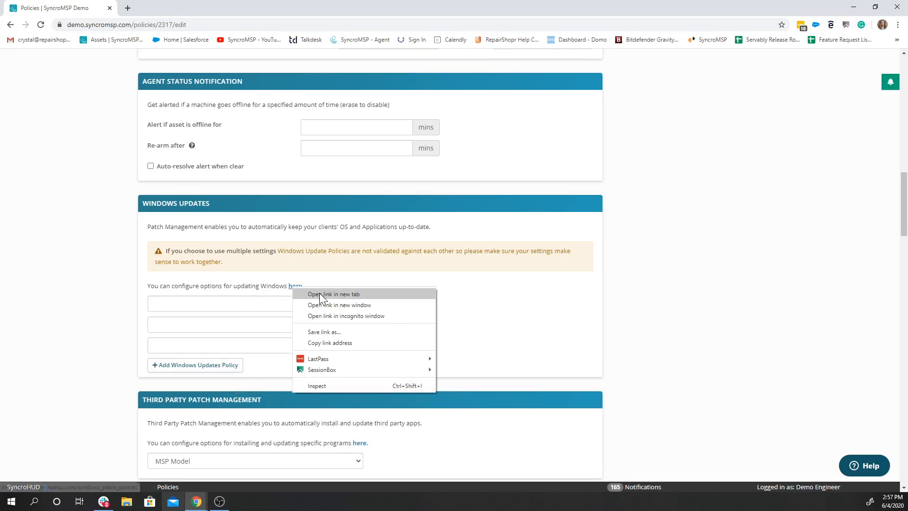
{"action": "left_click", "coordinate": [326, 295]}
{"action": "left_click", "coordinate": [166, 8]}
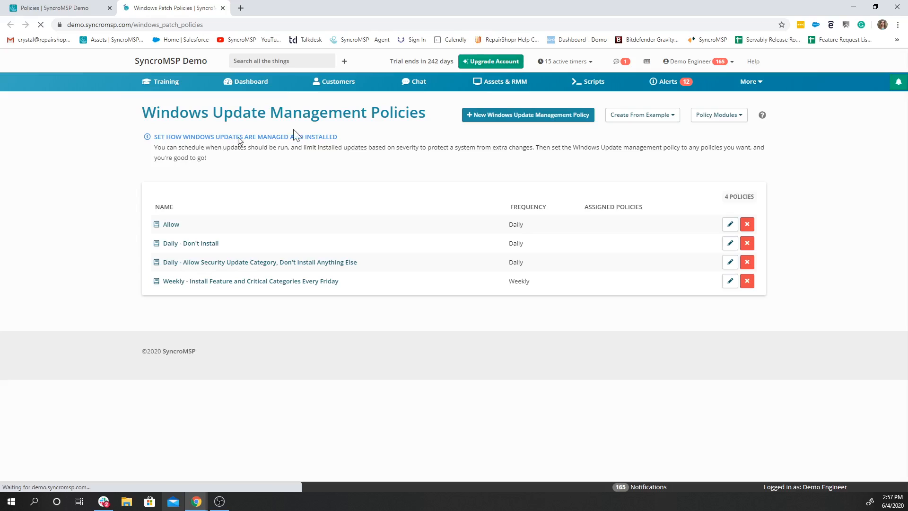
{"action": "left_click", "coordinate": [531, 116]}
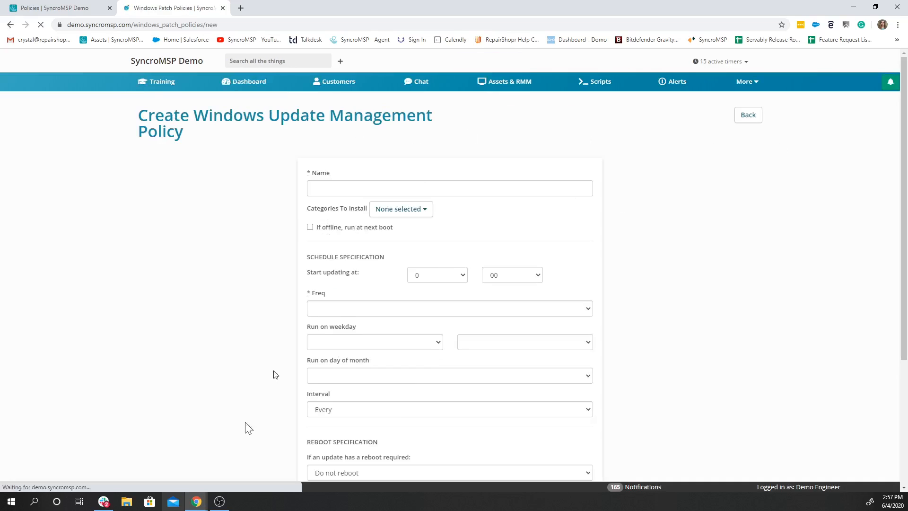
Step: Set the categories to install to FeaturePack and DefinitionUpdate, and view the update frequency choices
{"action": "scroll", "coordinate": [608, 294], "scroll_direction": "down", "scroll_amount": 1}
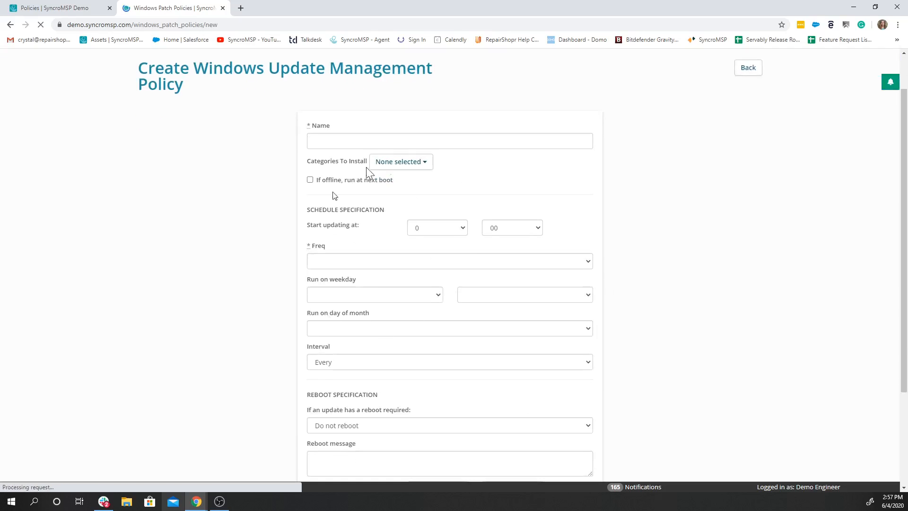
{"action": "left_click", "coordinate": [396, 167]}
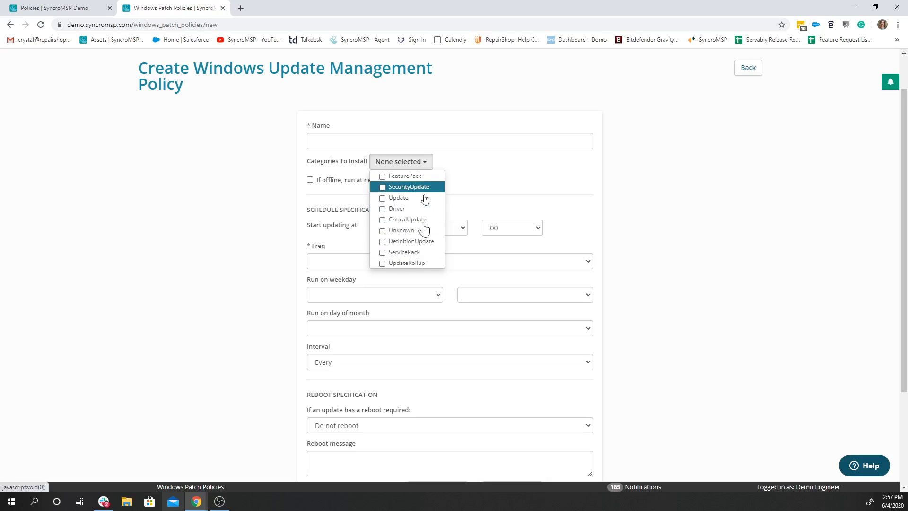
{"action": "left_click", "coordinate": [383, 176]}
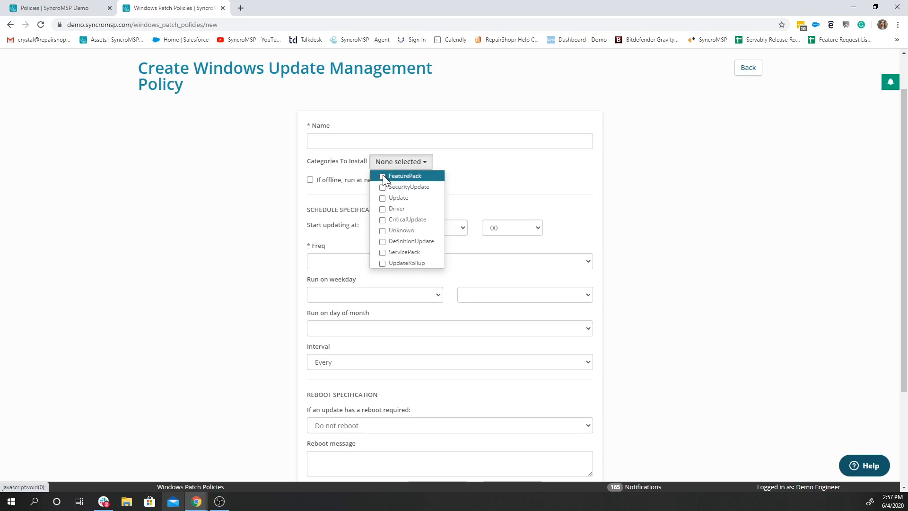
{"action": "left_click", "coordinate": [383, 241]}
{"action": "left_click", "coordinate": [529, 197]}
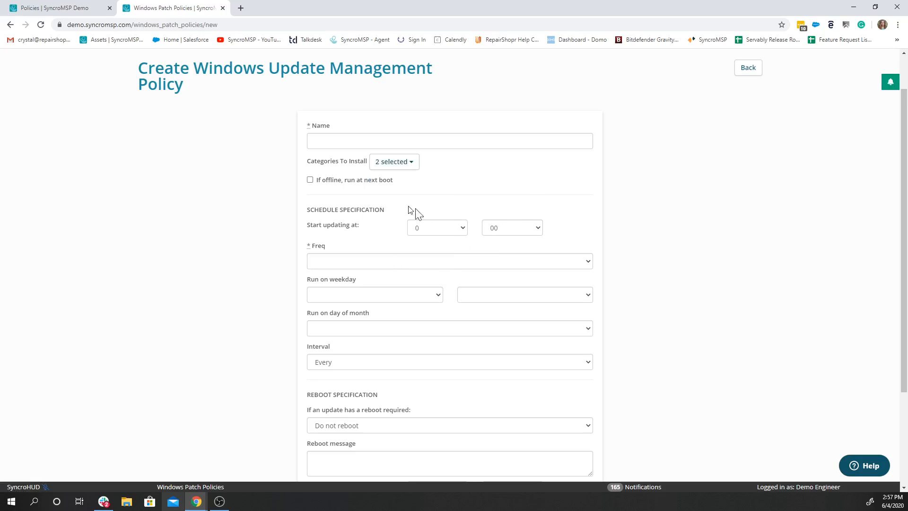
{"action": "left_click", "coordinate": [352, 265]}
{"action": "left_click", "coordinate": [347, 322]}
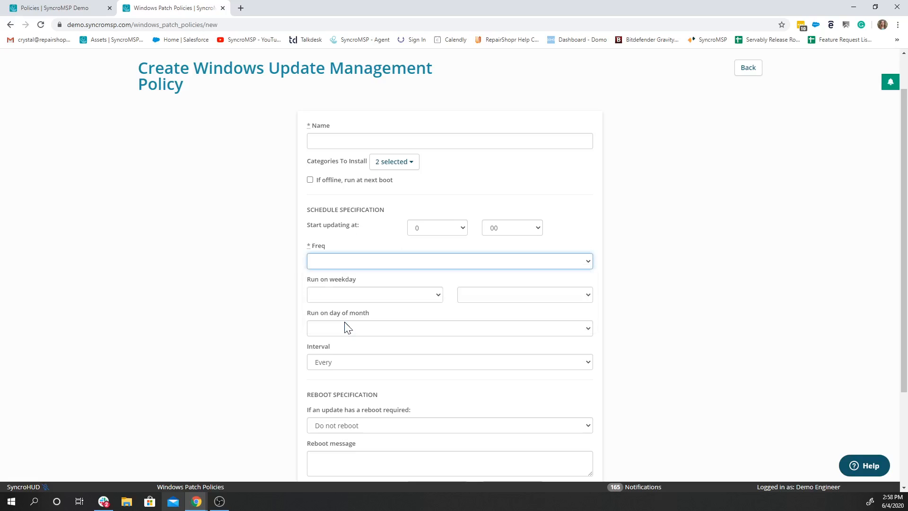
Step: Set the Windows update policy's schedule to monthly, running on the fourth Thursday
{"action": "left_click", "coordinate": [352, 294]}
{"action": "left_click", "coordinate": [348, 371]}
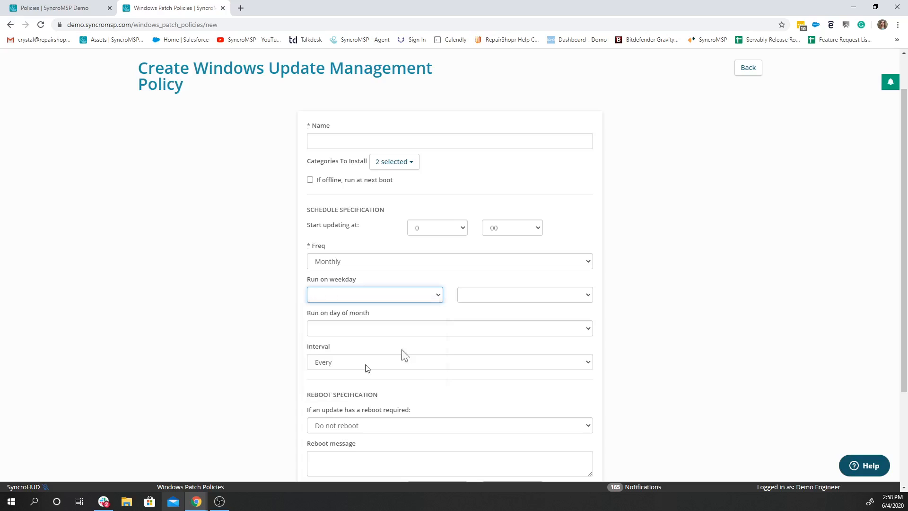
{"action": "left_click", "coordinate": [483, 296]}
{"action": "left_click", "coordinate": [482, 386]}
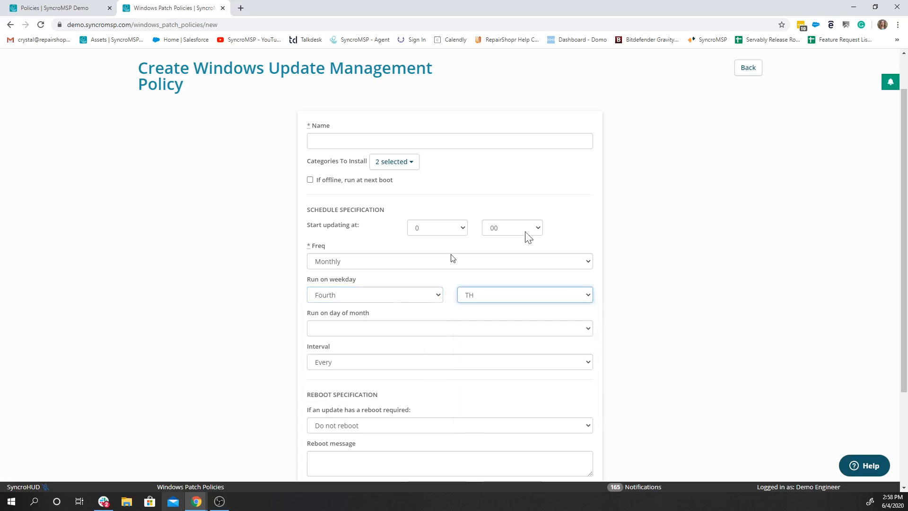
Step: View the required-reboot choices and the categories to install, and close the Windows update policy's browser tab without saving
{"action": "scroll", "coordinate": [727, 258], "scroll_direction": "down", "scroll_amount": 3}
{"action": "left_click", "coordinate": [364, 291]}
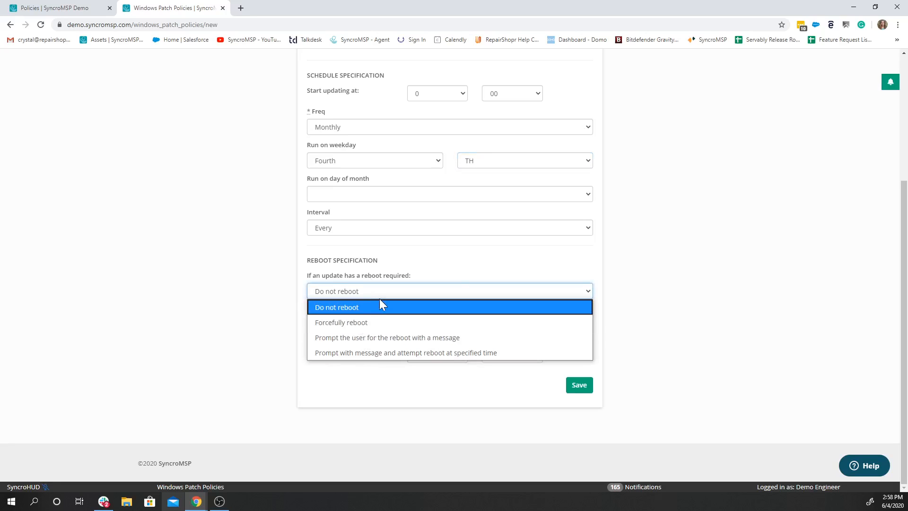
{"action": "left_click", "coordinate": [487, 266]}
{"action": "scroll", "coordinate": [693, 207], "scroll_direction": "up", "scroll_amount": 4}
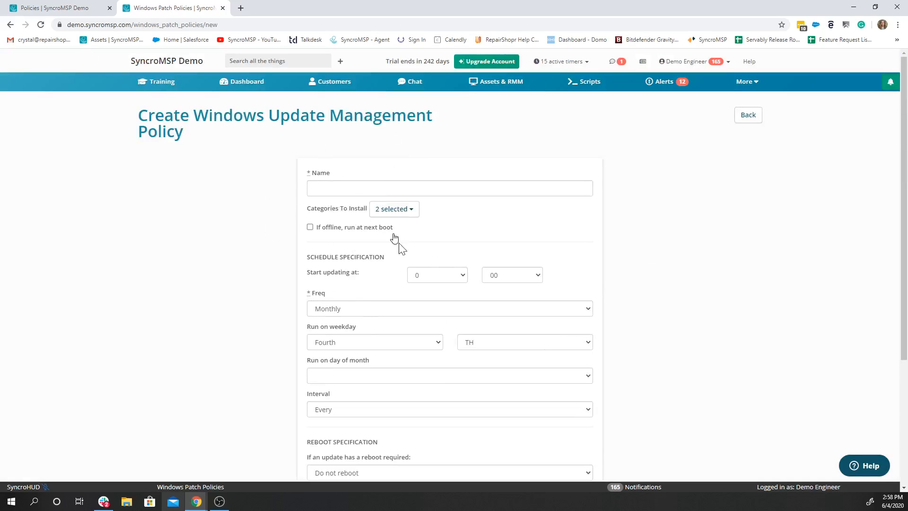
{"action": "left_click", "coordinate": [386, 213]}
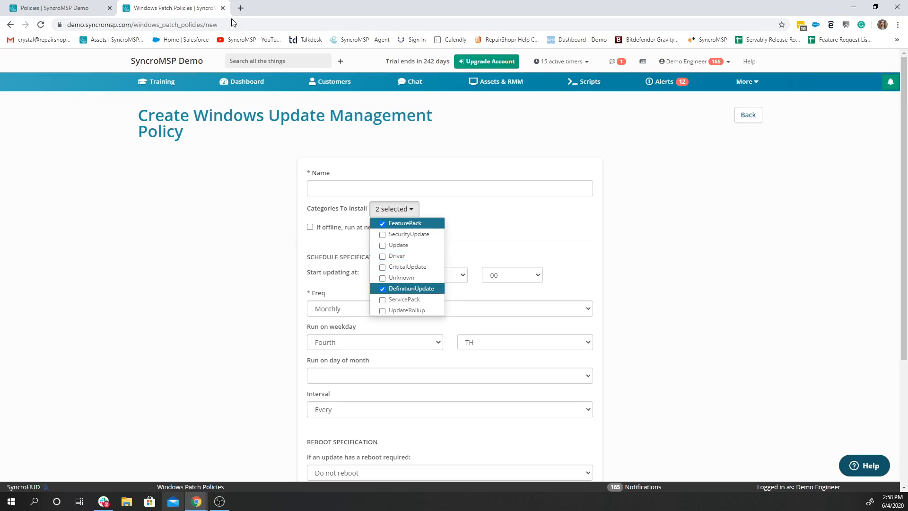
{"action": "left_click", "coordinate": [223, 8]}
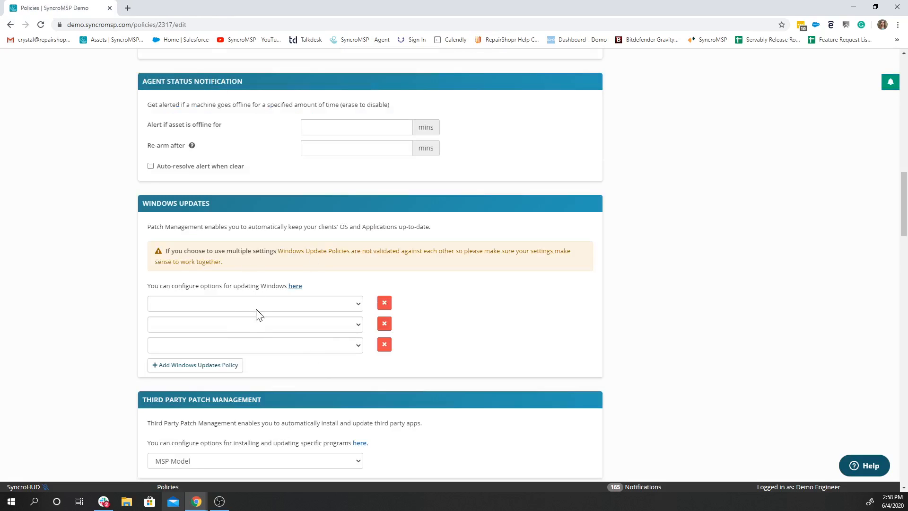
Step: Open the Third Party Patch Management Policies in a separate browser tab and start a new policy
{"action": "scroll", "coordinate": [543, 265], "scroll_direction": "down", "scroll_amount": 3}
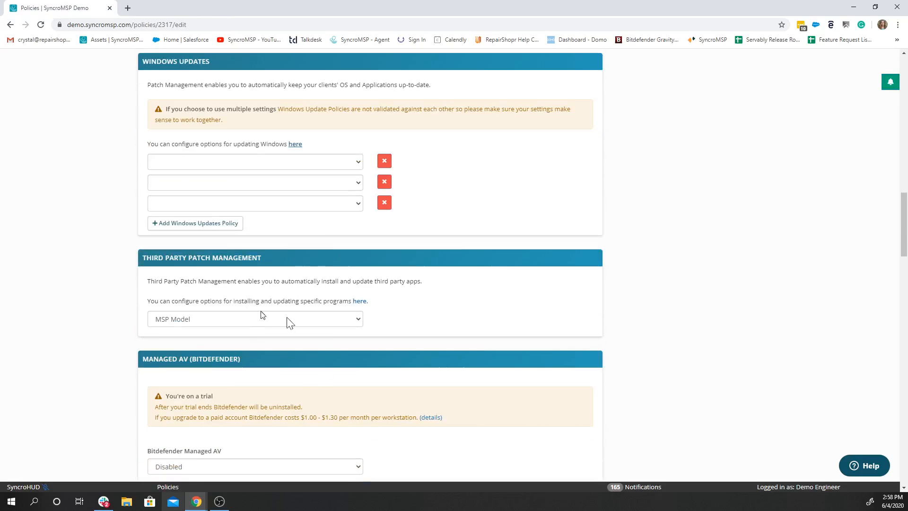
{"action": "right_click", "coordinate": [360, 301]}
{"action": "left_click", "coordinate": [396, 309]}
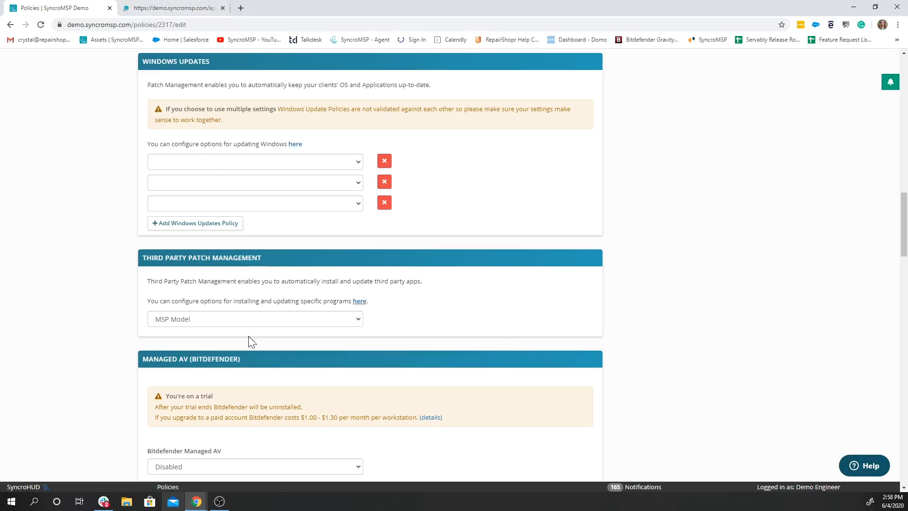
{"action": "key", "text": "ctrl+Tab"}
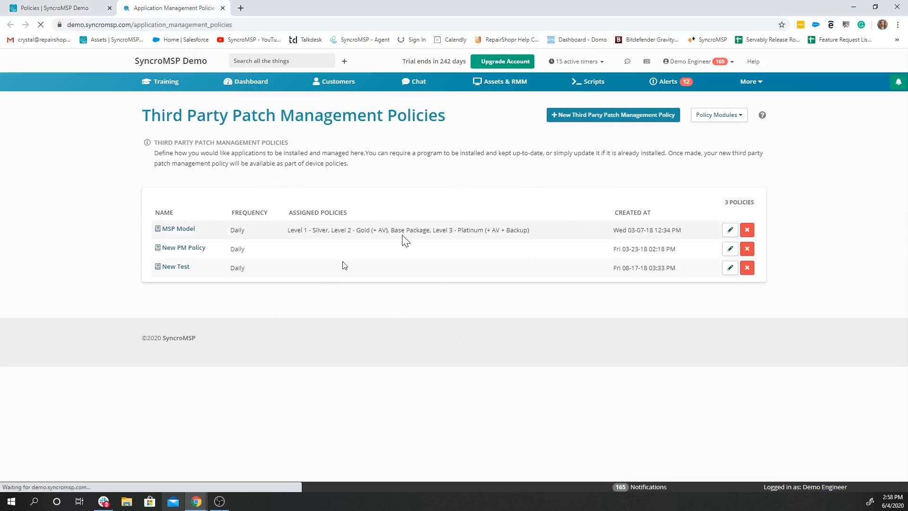
{"action": "left_click", "coordinate": [602, 118]}
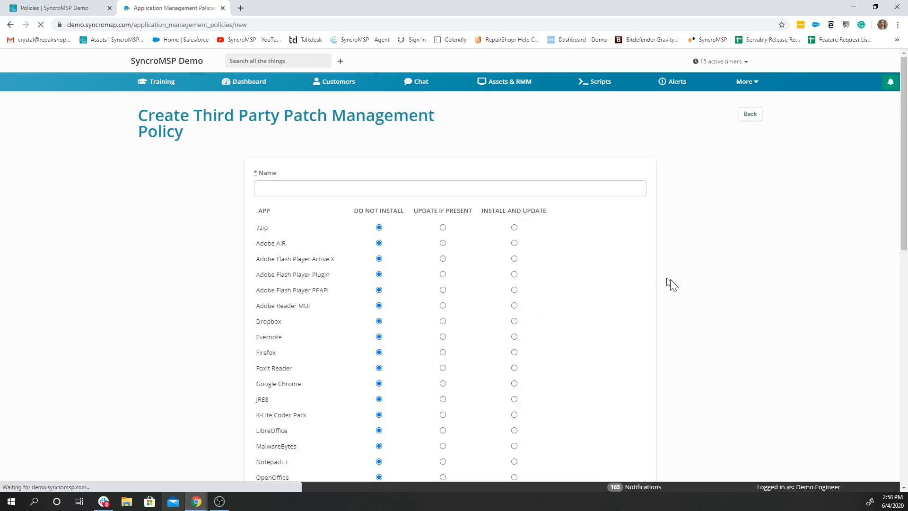
Step: Examine the new policy's app list, additional apps and schedule settings, and close its browser tab without saving
{"action": "scroll", "coordinate": [633, 272], "scroll_direction": "down", "scroll_amount": 1}
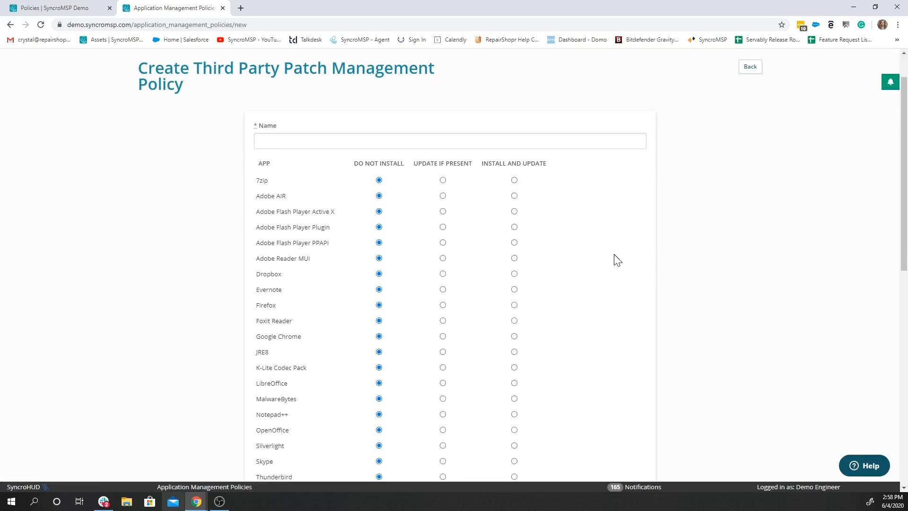
{"action": "scroll", "coordinate": [609, 225], "scroll_direction": "down", "scroll_amount": 1}
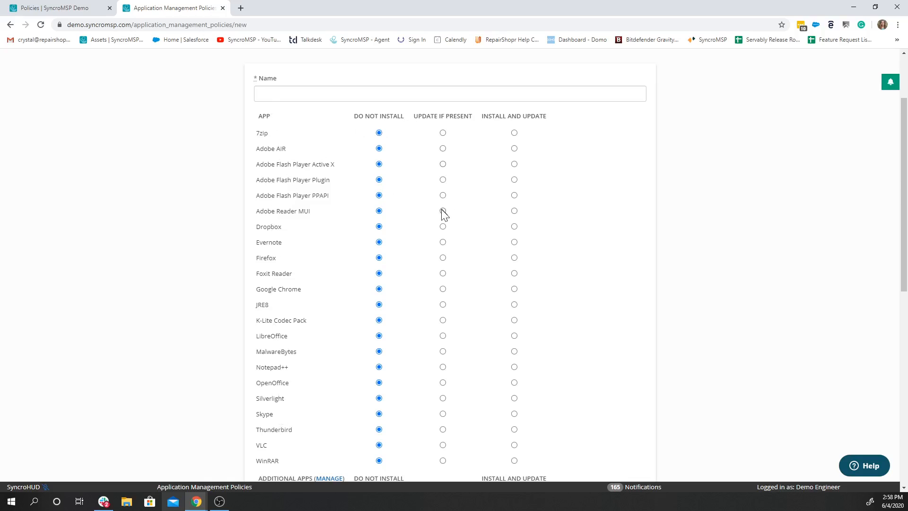
{"action": "scroll", "coordinate": [597, 208], "scroll_direction": "down", "scroll_amount": 4}
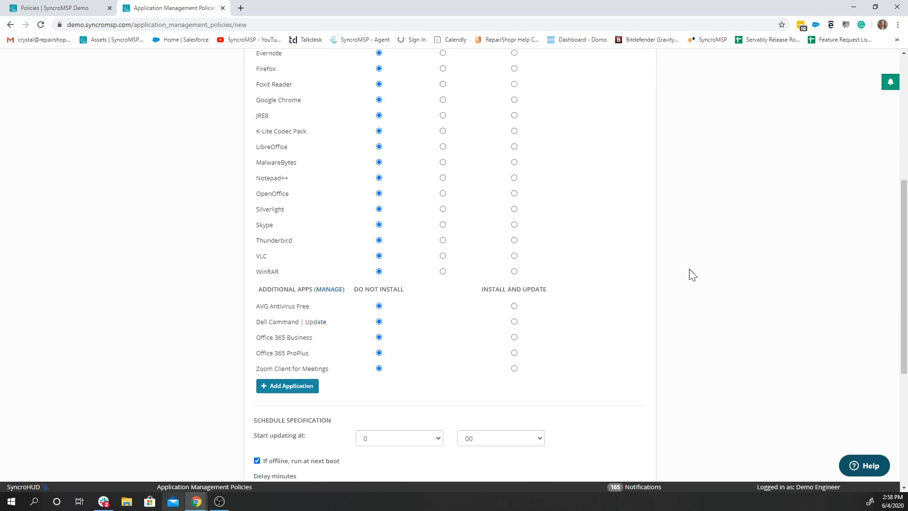
{"action": "scroll", "coordinate": [693, 274], "scroll_direction": "down", "scroll_amount": 1}
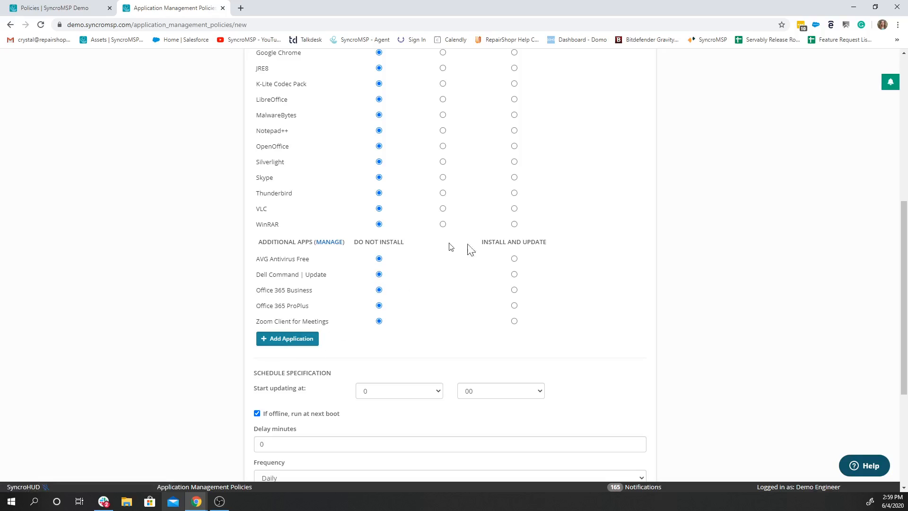
{"action": "scroll", "coordinate": [778, 284], "scroll_direction": "down", "scroll_amount": 2}
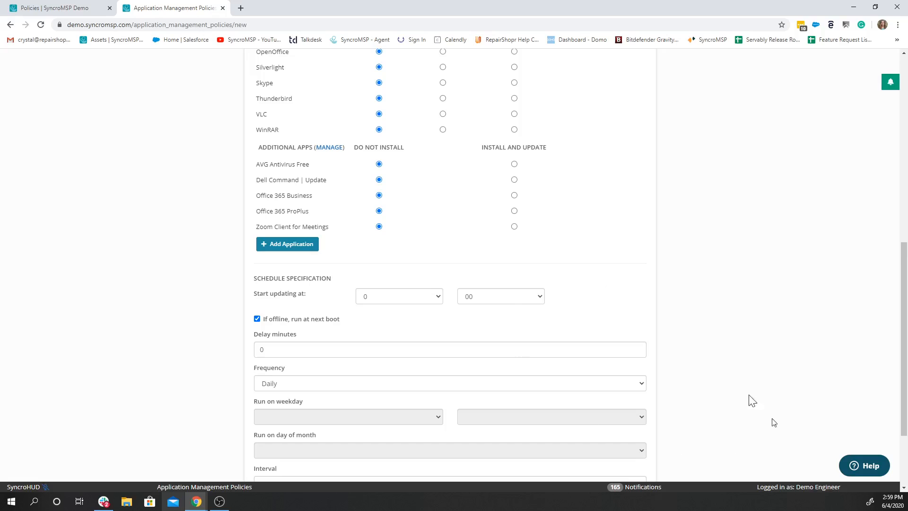
{"action": "scroll", "coordinate": [373, 369], "scroll_direction": "down", "scroll_amount": 2}
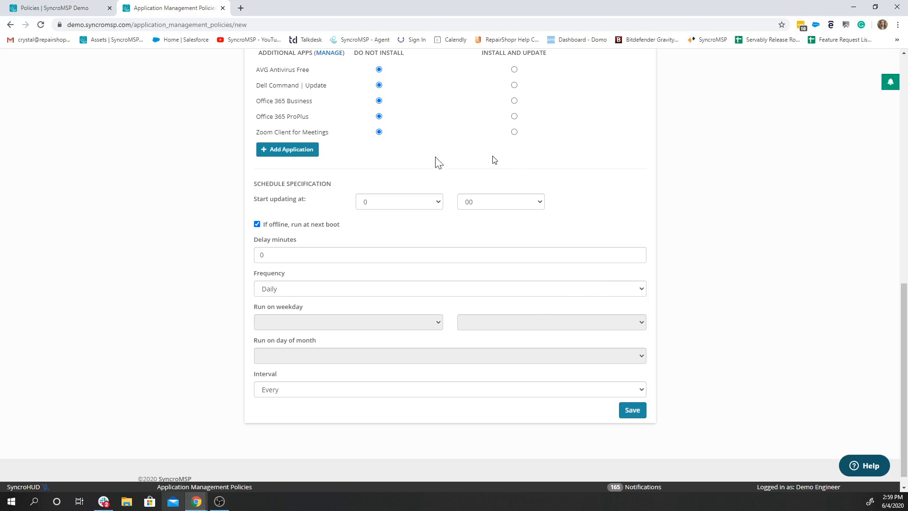
{"action": "left_click", "coordinate": [222, 8]}
Step: Set Bitdefender Managed AV to Enabled in the Base Package policy
{"action": "scroll", "coordinate": [624, 259], "scroll_direction": "down", "scroll_amount": 3}
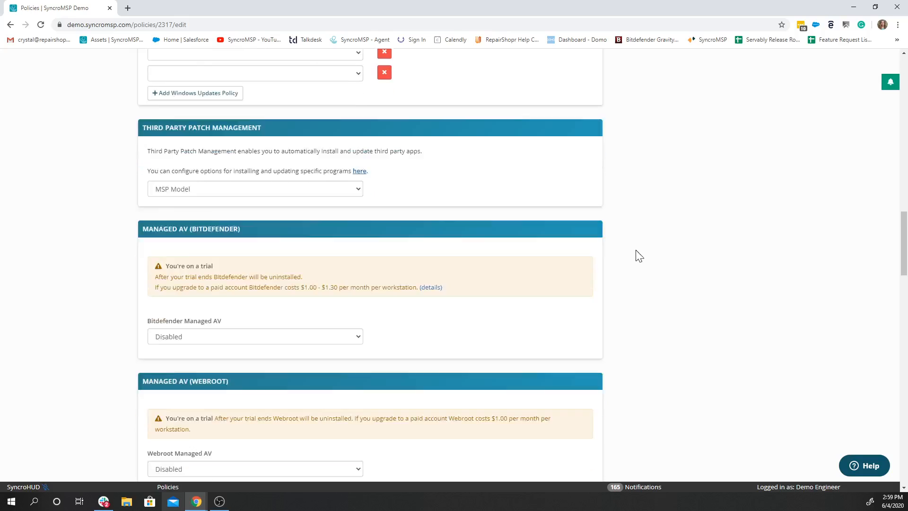
{"action": "scroll", "coordinate": [635, 250], "scroll_direction": "down", "scroll_amount": 2}
{"action": "scroll", "coordinate": [654, 261], "scroll_direction": "down", "scroll_amount": 1}
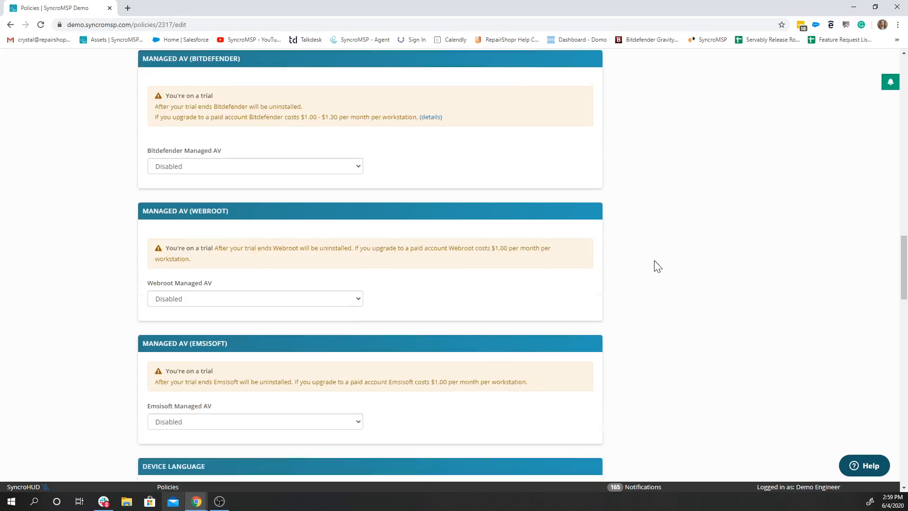
{"action": "scroll", "coordinate": [654, 265], "scroll_direction": "up", "scroll_amount": 2}
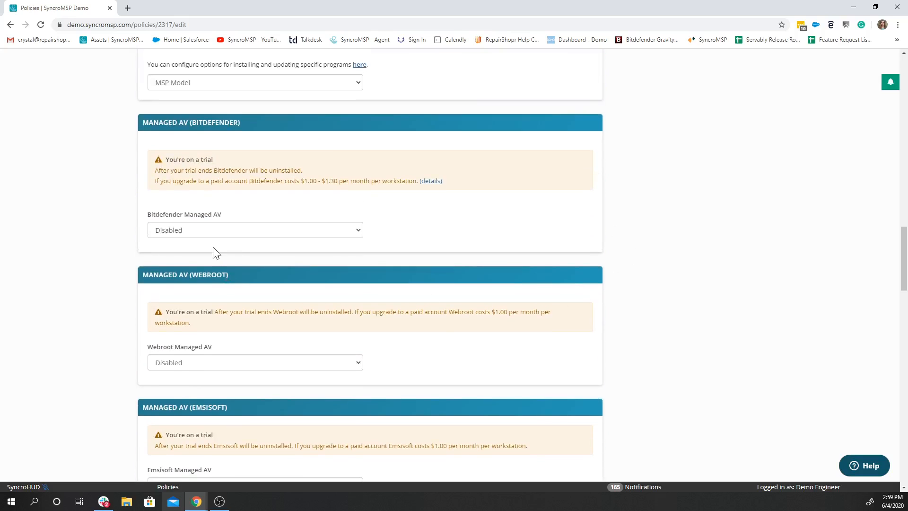
{"action": "left_click", "coordinate": [219, 230]}
{"action": "left_click", "coordinate": [687, 311]}
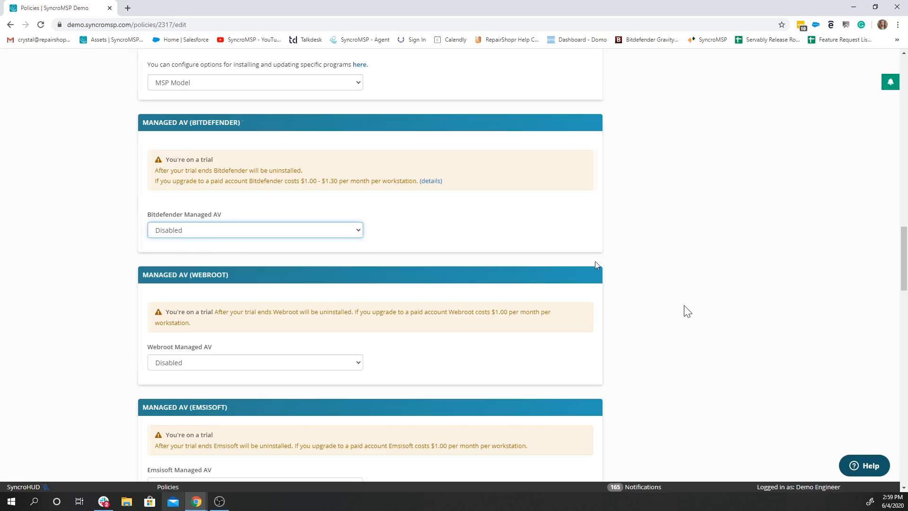
{"action": "key", "text": "Down"}
{"action": "left_click", "coordinate": [577, 148]}
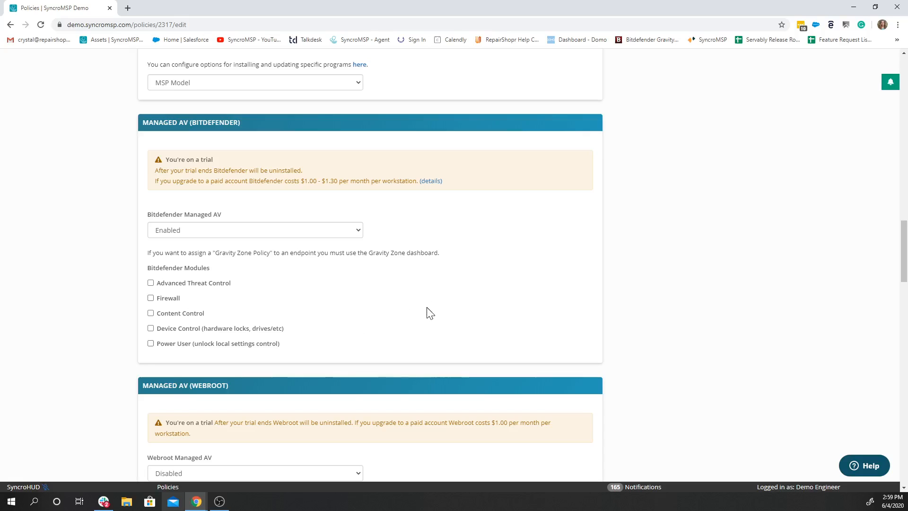
Step: Review the Webroot and Emsisoft managed AV, device language and attended access sections of the policy
{"action": "scroll", "coordinate": [531, 284], "scroll_direction": "down", "scroll_amount": 3}
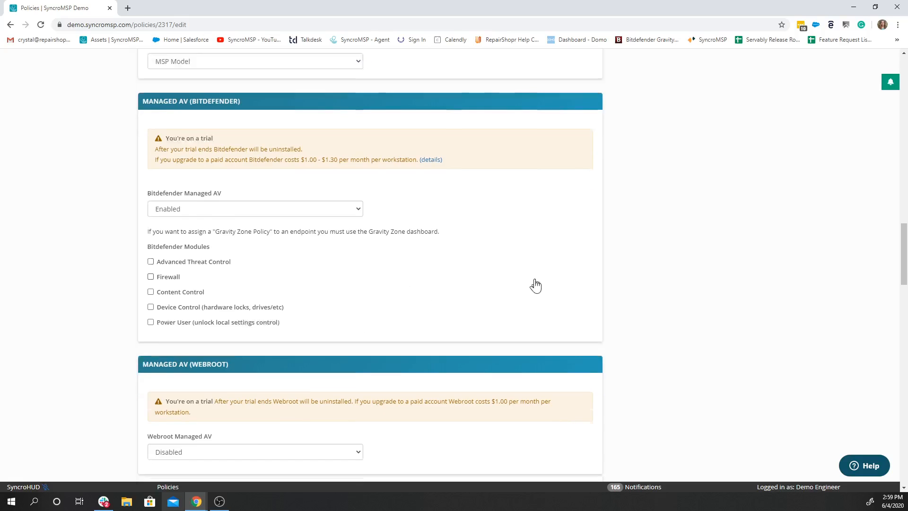
{"action": "scroll", "coordinate": [467, 270], "scroll_direction": "down", "scroll_amount": 2}
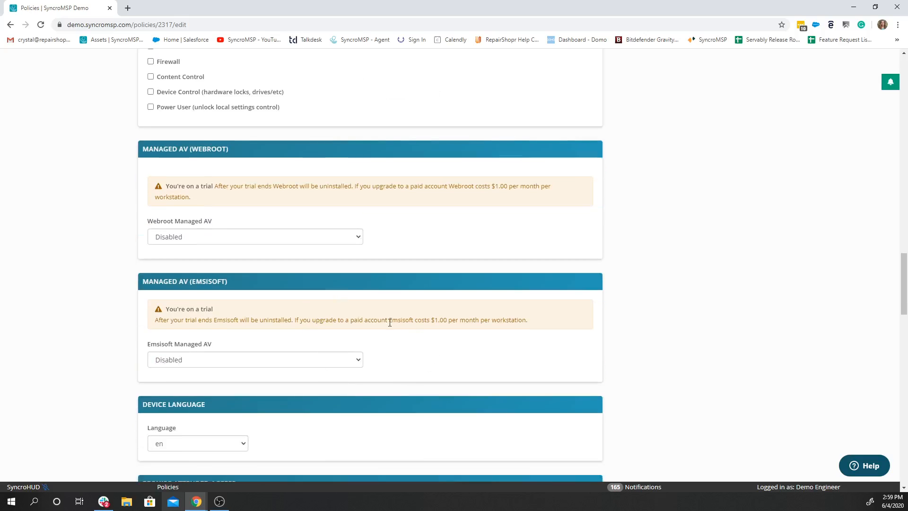
{"action": "scroll", "coordinate": [679, 281], "scroll_direction": "down", "scroll_amount": 2}
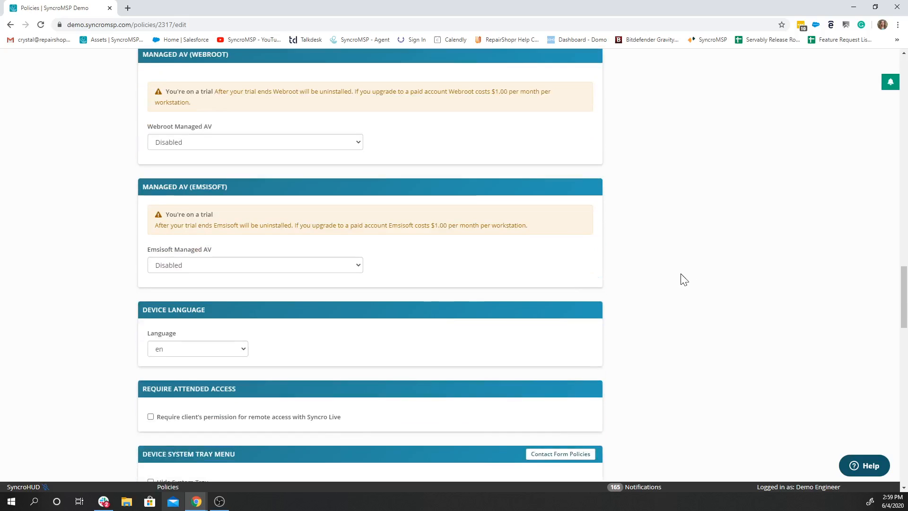
{"action": "scroll", "coordinate": [679, 253], "scroll_direction": "down", "scroll_amount": 2}
Step: Examine the Device System Tray Menu entries and the menu type choices, plus the setup scripts and script schedules
{"action": "scroll", "coordinate": [701, 253], "scroll_direction": "down", "scroll_amount": 6}
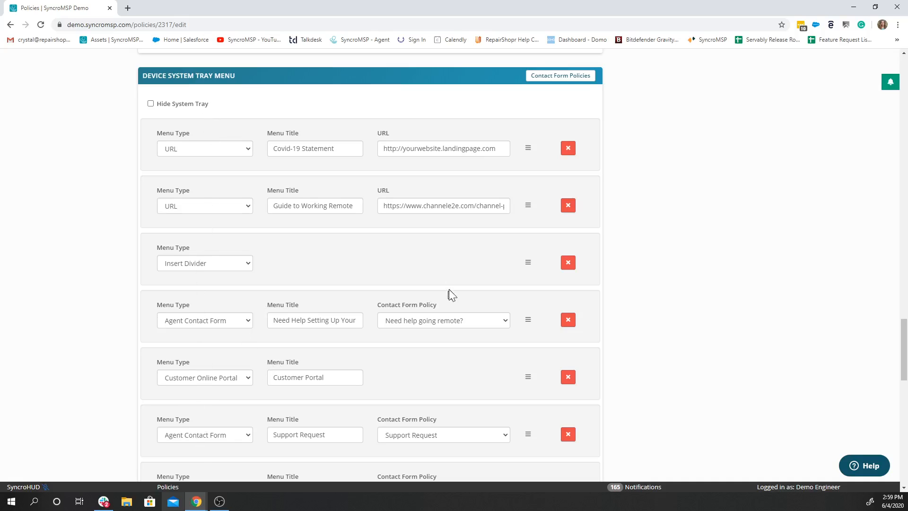
{"action": "scroll", "coordinate": [497, 275], "scroll_direction": "down", "scroll_amount": 3}
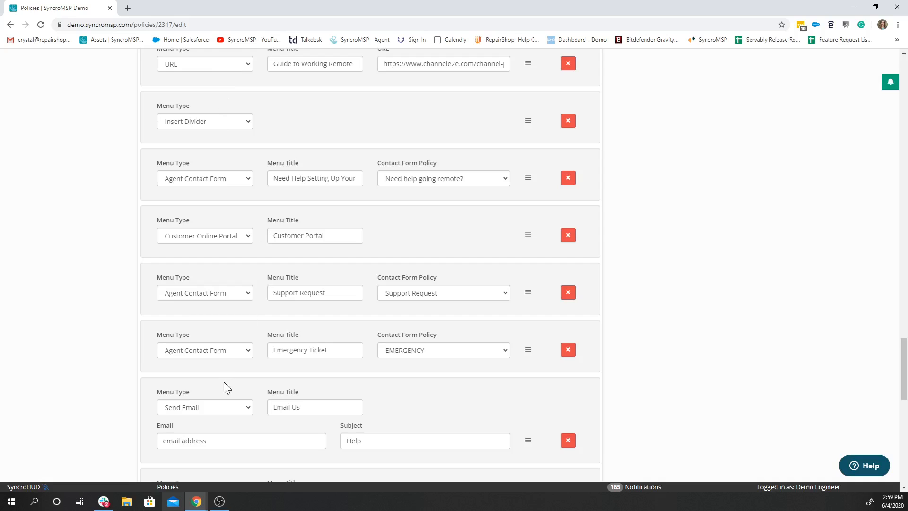
{"action": "scroll", "coordinate": [223, 382], "scroll_direction": "down", "scroll_amount": 2}
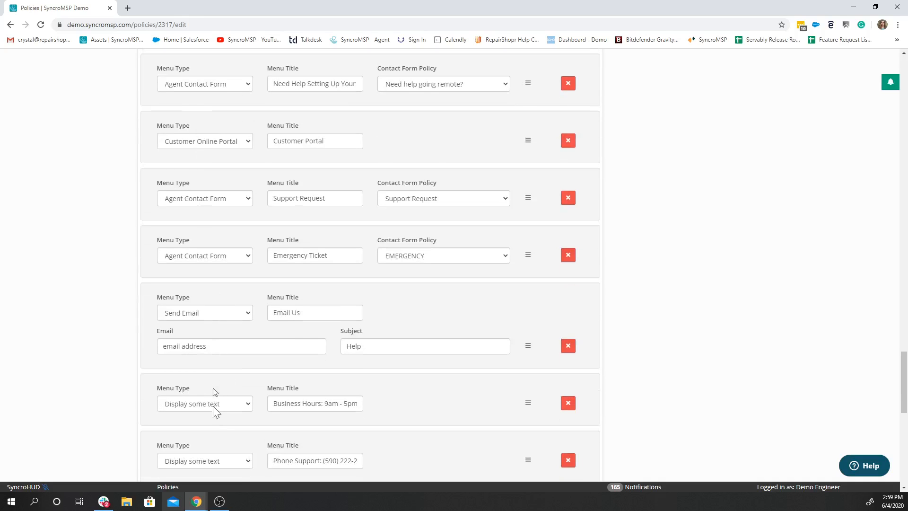
{"action": "scroll", "coordinate": [273, 217], "scroll_direction": "down", "scroll_amount": 4}
{"action": "scroll", "coordinate": [273, 215], "scroll_direction": "down", "scroll_amount": 3}
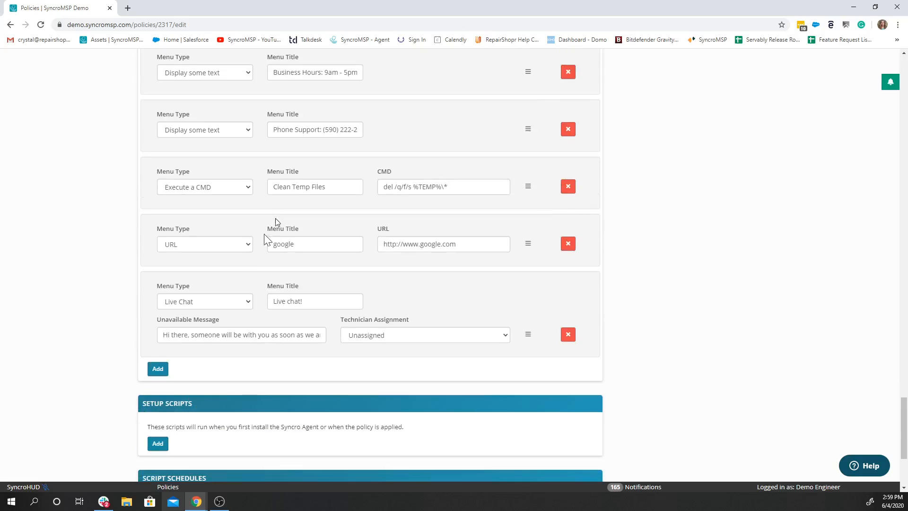
{"action": "left_click", "coordinate": [214, 306]}
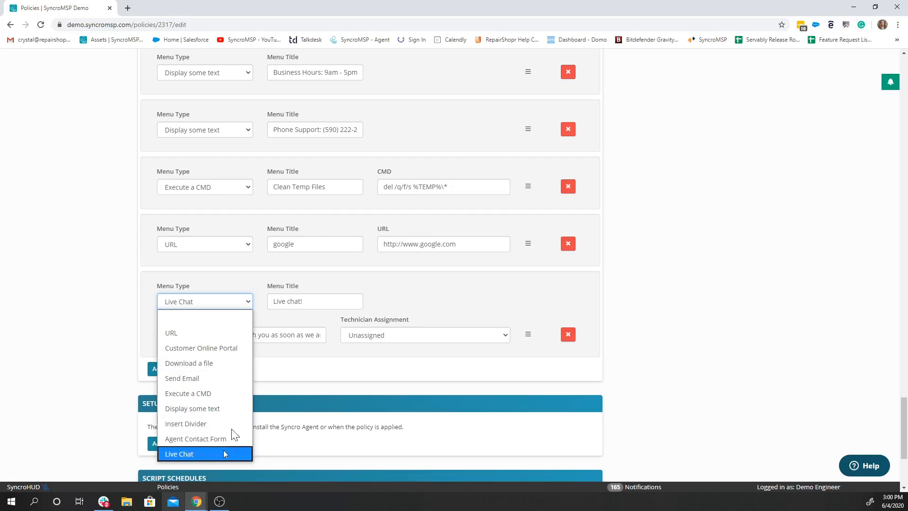
{"action": "left_click", "coordinate": [698, 361]}
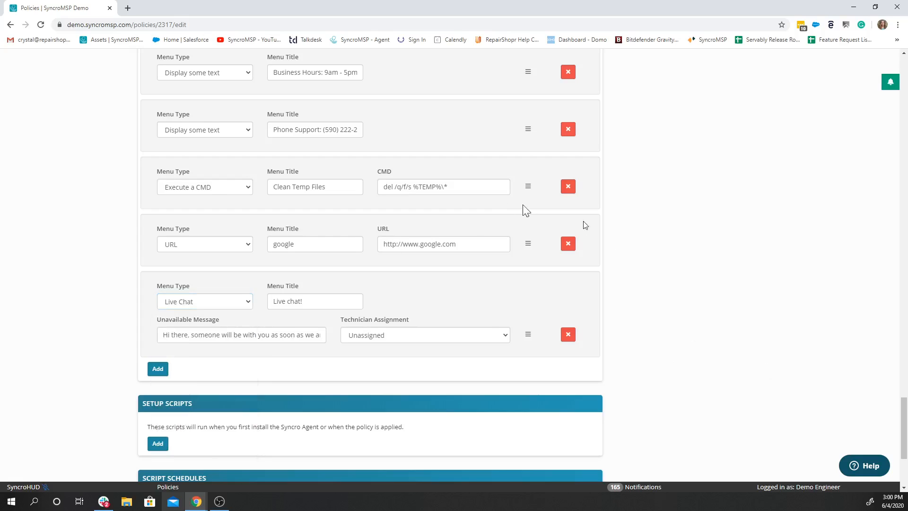
{"action": "scroll", "coordinate": [653, 290], "scroll_direction": "down", "scroll_amount": 2}
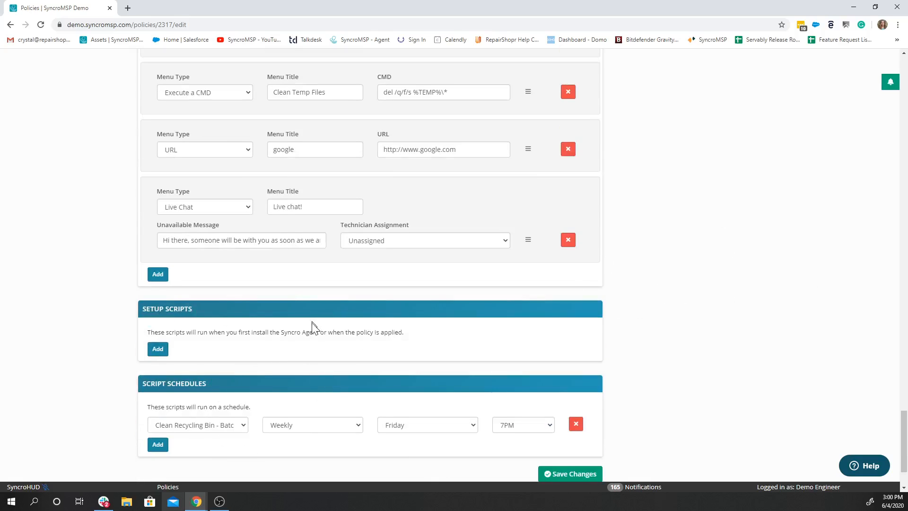
{"action": "scroll", "coordinate": [312, 324], "scroll_direction": "down", "scroll_amount": 2}
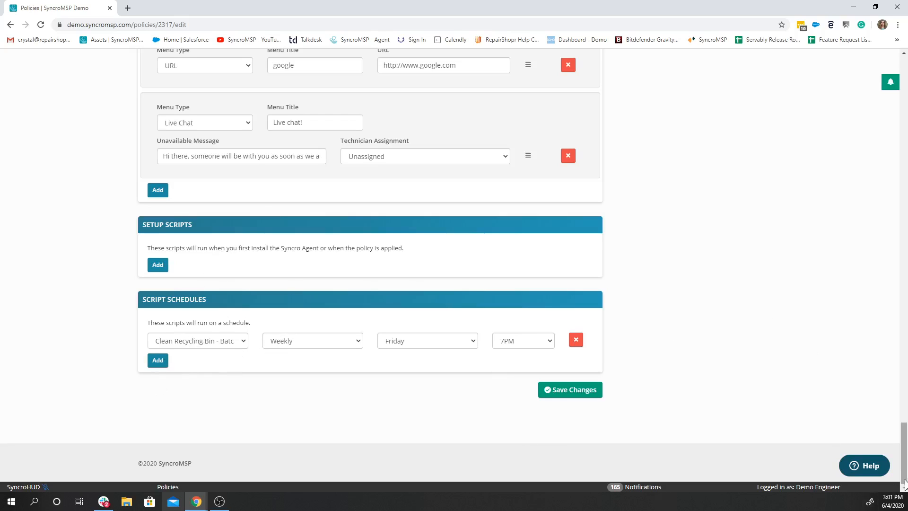
Step: Leave the Base Package policy for the Scripts page and start a new script
{"action": "left_click_drag", "start_coordinate": [905, 477], "coordinate": [907, 109]}
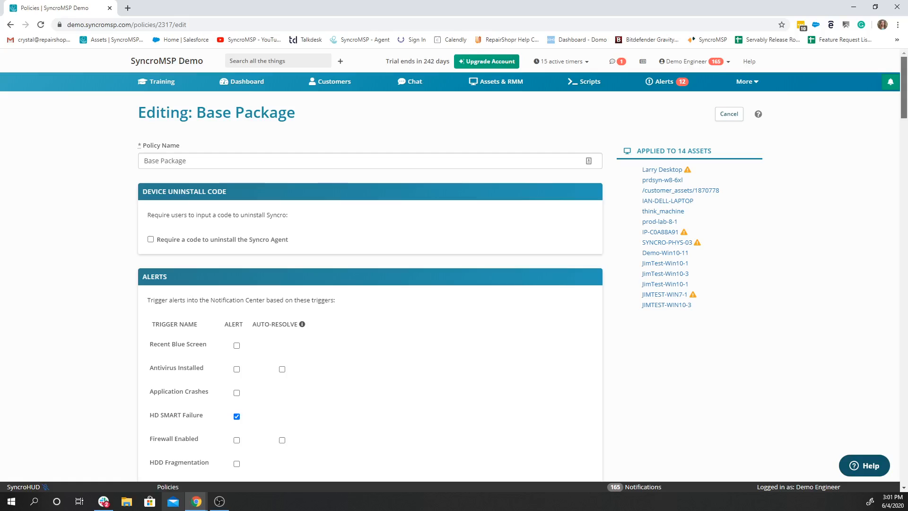
{"action": "left_click", "coordinate": [582, 88]}
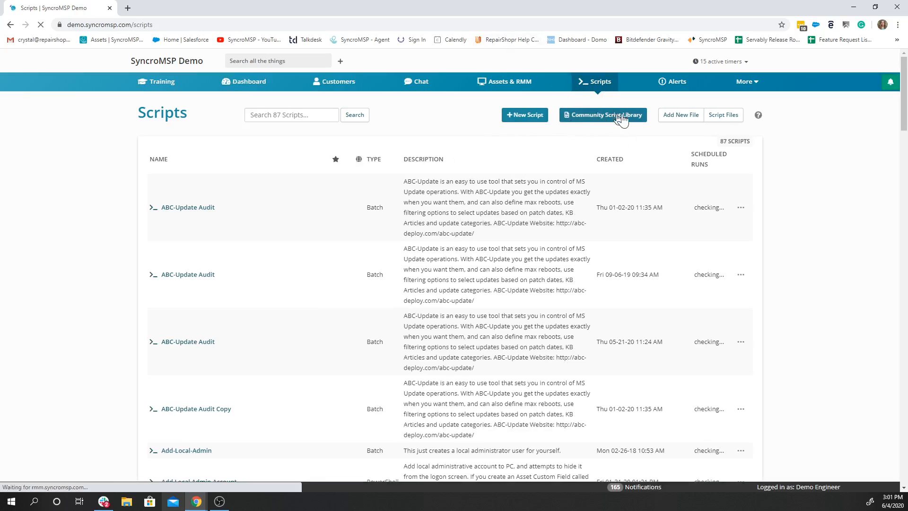
{"action": "left_click", "coordinate": [526, 118]}
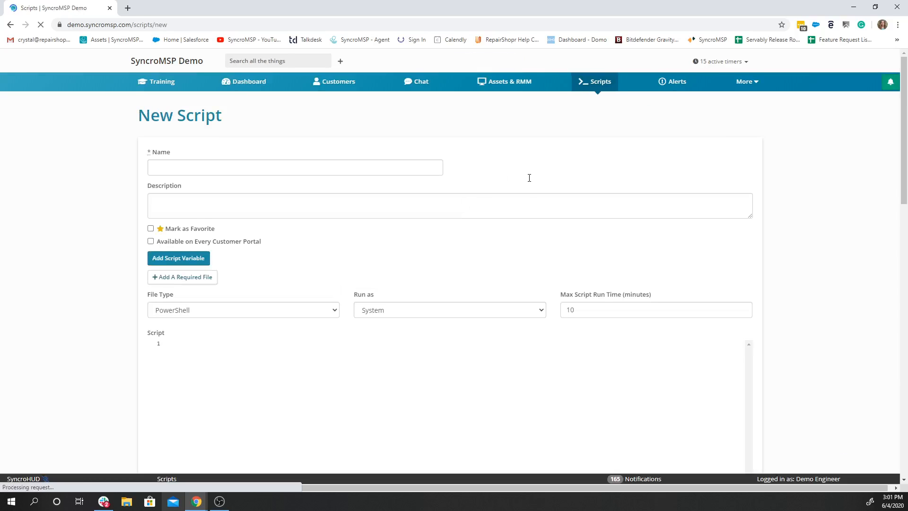
Step: Check the file types available for the new script and keep PowerShell selected
{"action": "scroll", "coordinate": [520, 227], "scroll_direction": "down", "scroll_amount": 1}
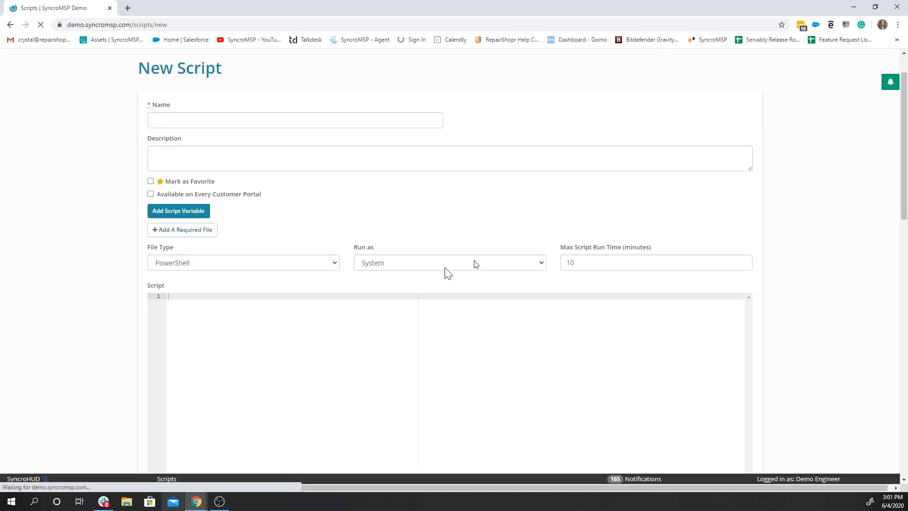
{"action": "left_click", "coordinate": [209, 262]}
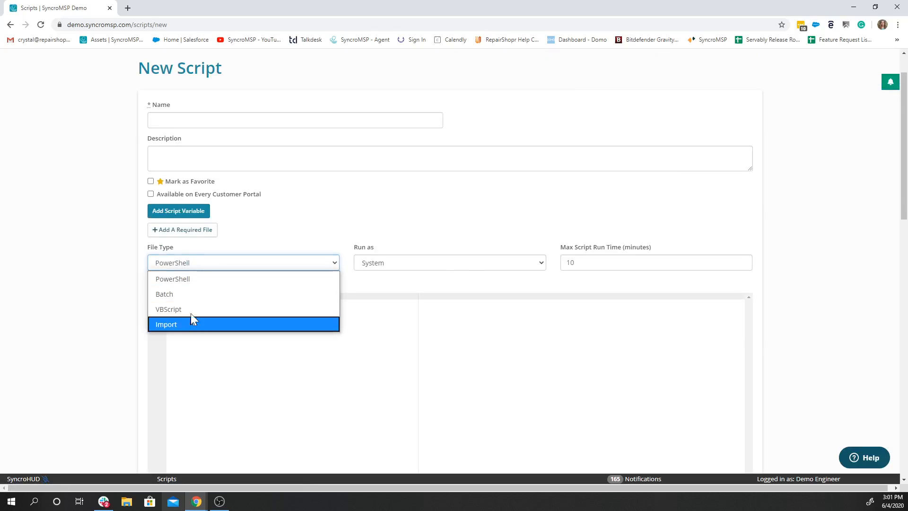
{"action": "left_click", "coordinate": [199, 280]}
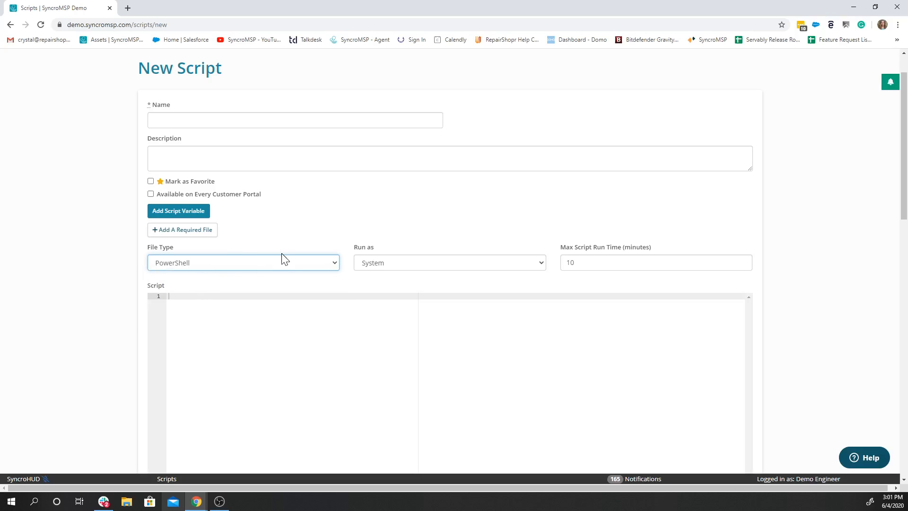
Step: Add a script variable to the new script and set its variable type to platform
{"action": "left_click", "coordinate": [170, 214]}
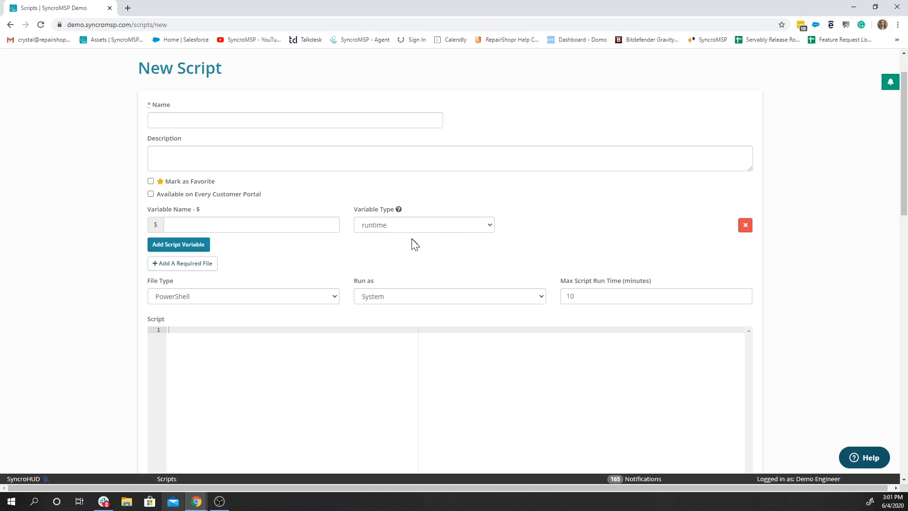
{"action": "left_click", "coordinate": [412, 226]}
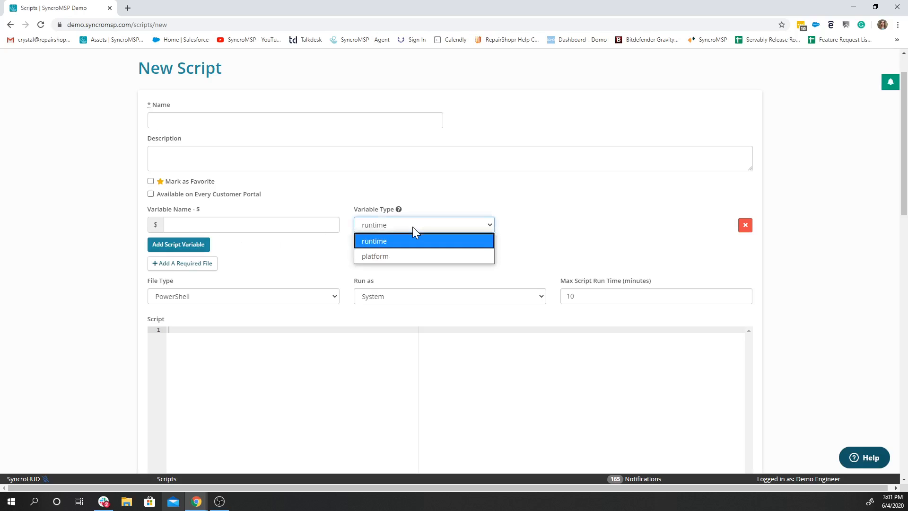
{"action": "left_click", "coordinate": [381, 256]}
Step: Look through the account, asset, contact and customer values offered for the platform variable, leaving it unassigned
{"action": "left_click", "coordinate": [543, 229]}
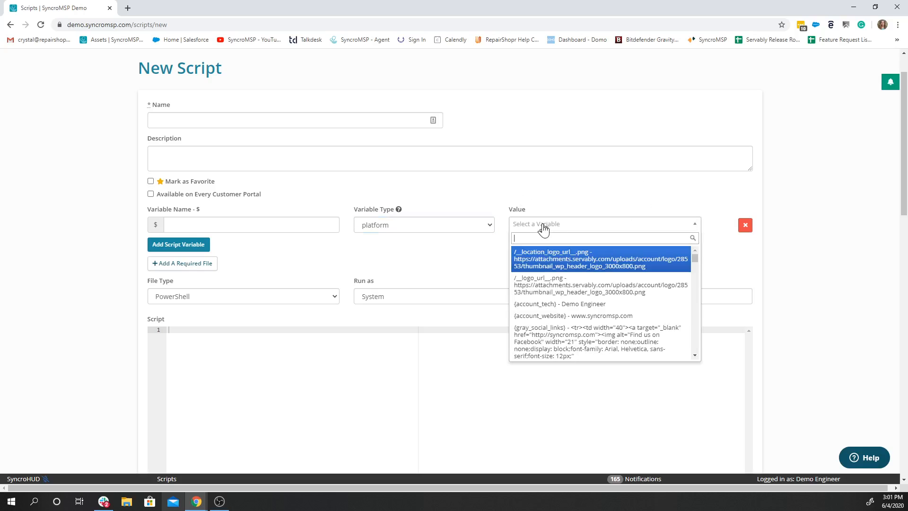
{"action": "scroll", "coordinate": [577, 264], "scroll_direction": "down", "scroll_amount": 1}
{"action": "scroll", "coordinate": [580, 273], "scroll_direction": "up", "scroll_amount": 1}
{"action": "scroll", "coordinate": [596, 273], "scroll_direction": "down", "scroll_amount": 5}
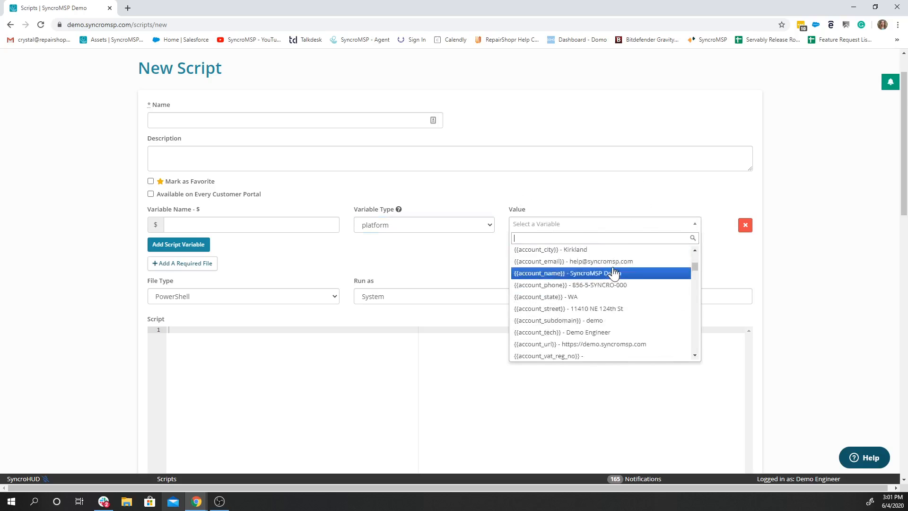
{"action": "scroll", "coordinate": [614, 273], "scroll_direction": "down", "scroll_amount": 3}
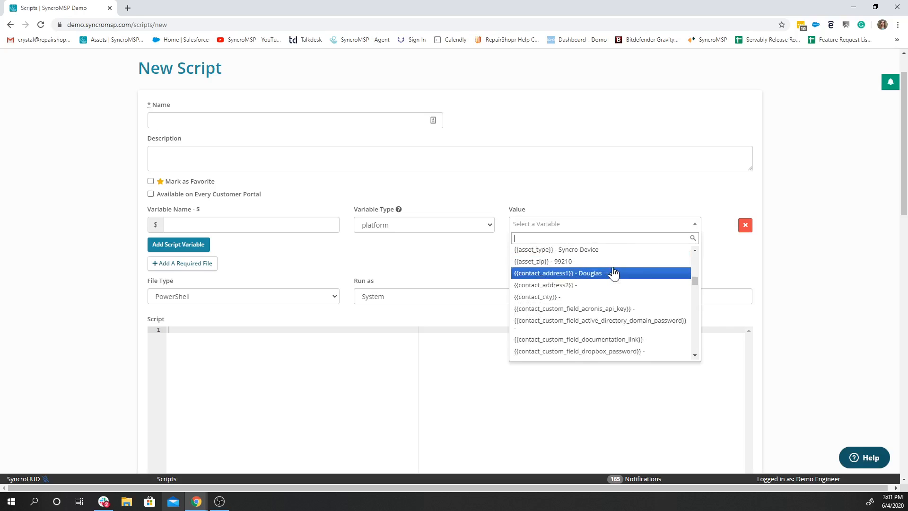
{"action": "scroll", "coordinate": [614, 273], "scroll_direction": "down", "scroll_amount": 10}
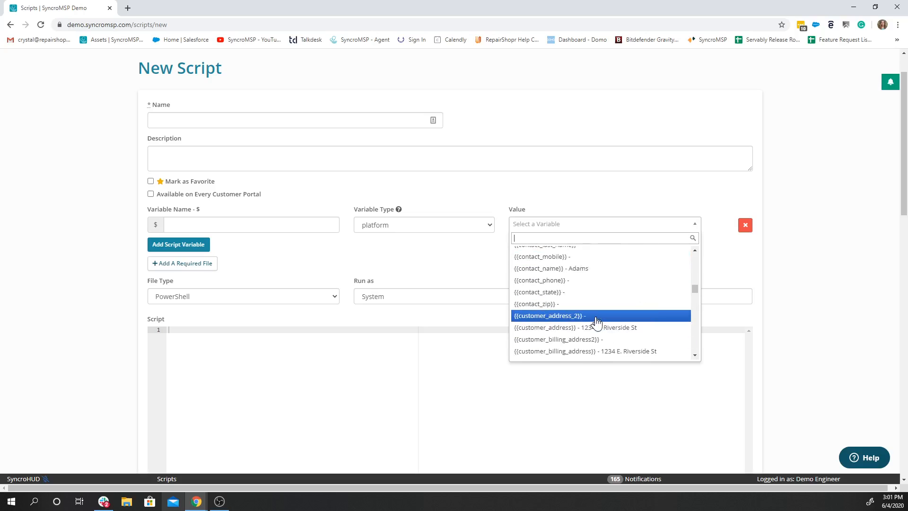
{"action": "scroll", "coordinate": [595, 323], "scroll_direction": "down", "scroll_amount": 5}
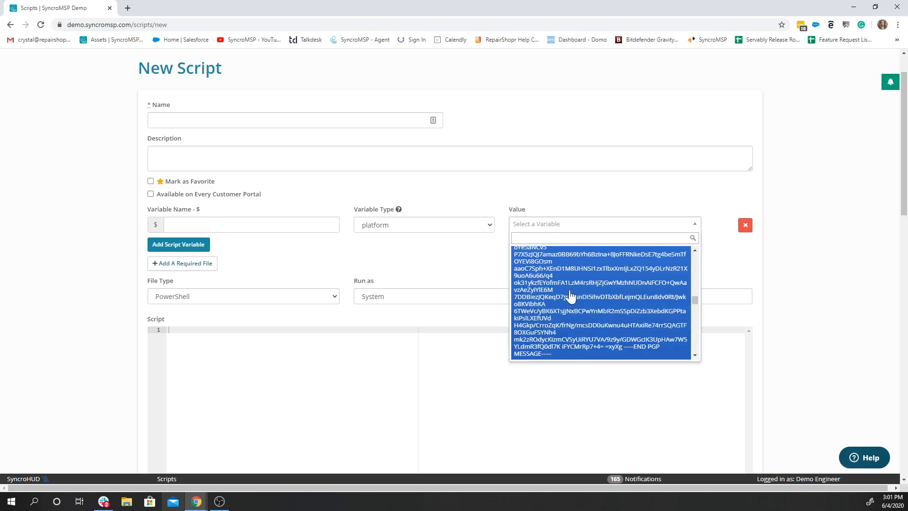
{"action": "left_click", "coordinate": [472, 266]}
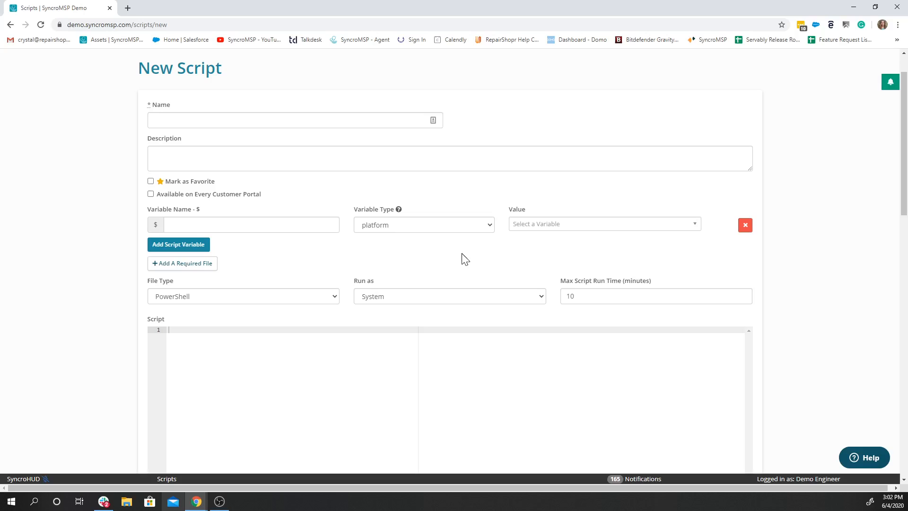
Step: Add a required file to the new script and choose BlueScreenView.exe for it
{"action": "left_click", "coordinate": [192, 264]}
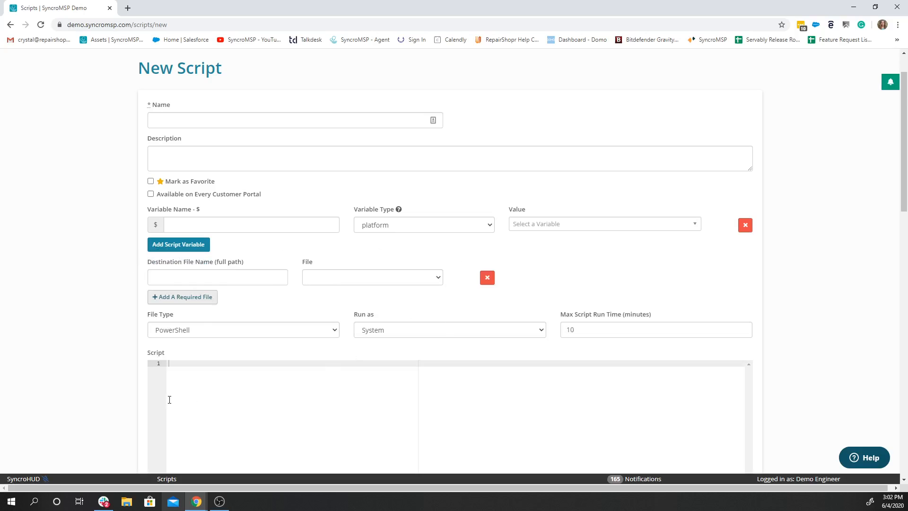
{"action": "left_click", "coordinate": [381, 279]}
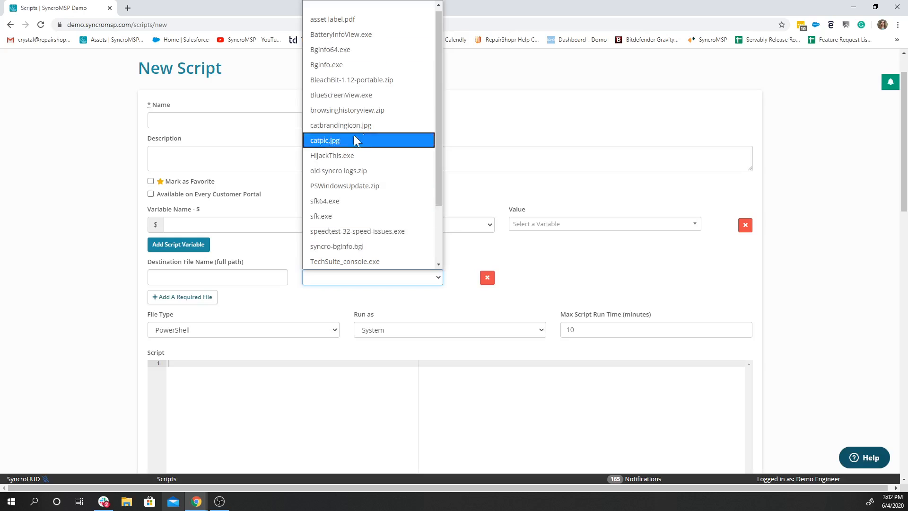
{"action": "left_click", "coordinate": [367, 96]}
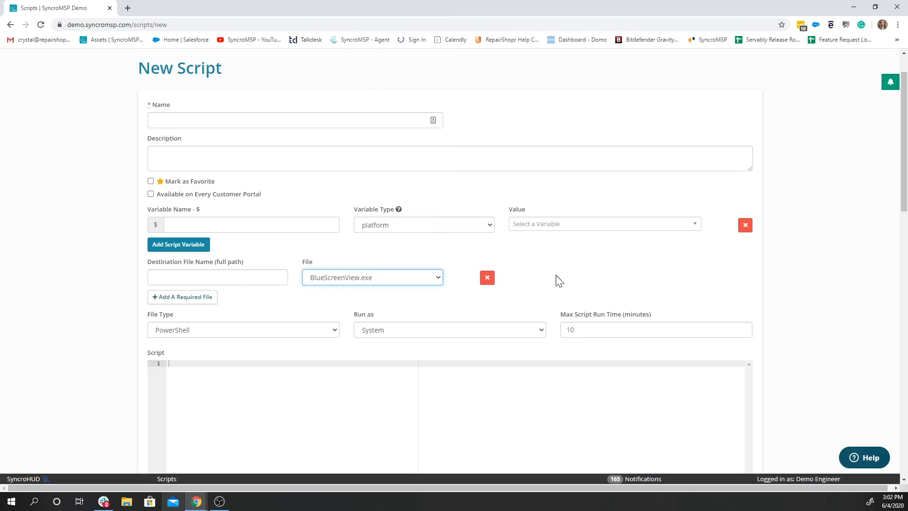
Step: Examine the Powershell Quick Help examples, including the Import-Module line, the ticket timer entry and the Broadcast-Message command
{"action": "scroll", "coordinate": [642, 252], "scroll_direction": "down", "scroll_amount": 5}
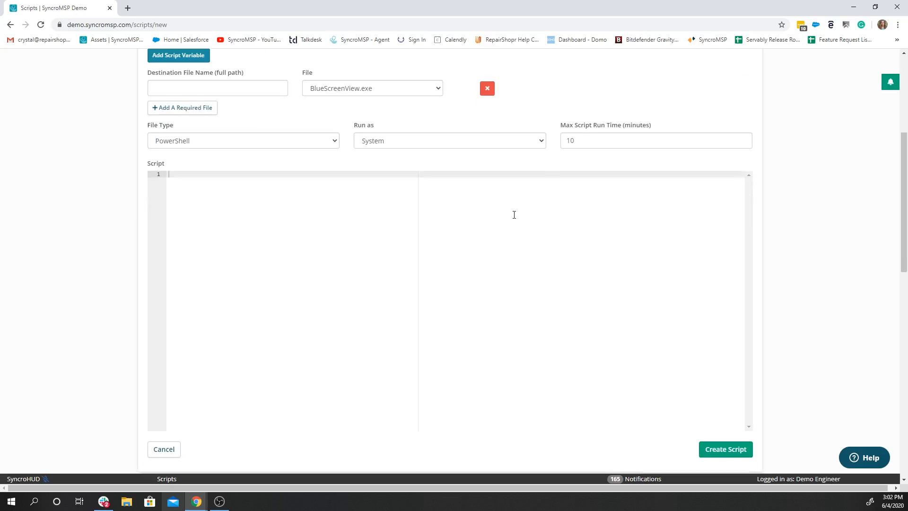
{"action": "scroll", "coordinate": [561, 221], "scroll_direction": "down", "scroll_amount": 7}
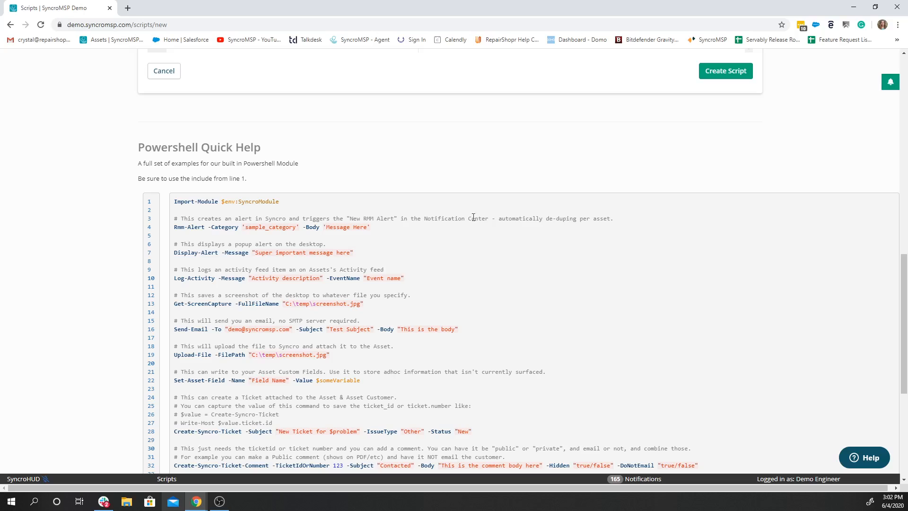
{"action": "scroll", "coordinate": [533, 213], "scroll_direction": "down", "scroll_amount": 1}
{"action": "scroll", "coordinate": [513, 282], "scroll_direction": "down", "scroll_amount": 1}
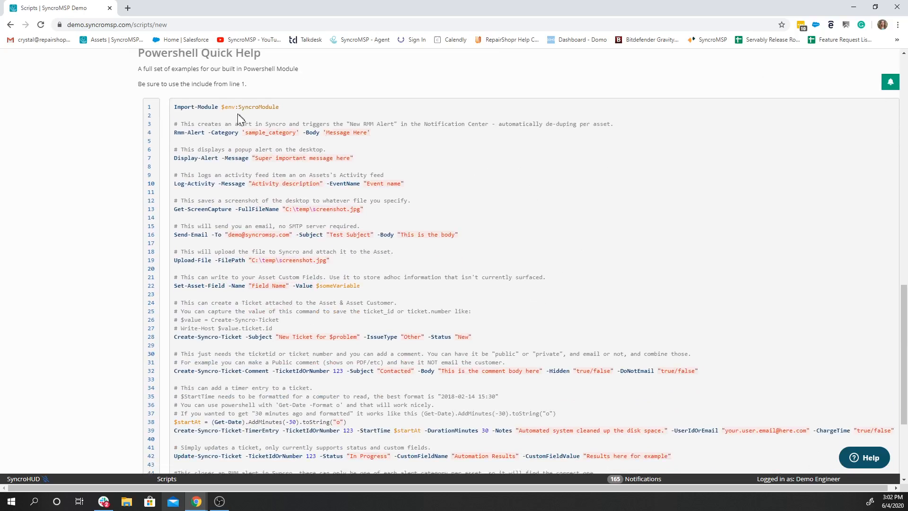
{"action": "left_click_drag", "start_coordinate": [255, 107], "coordinate": [174, 109]}
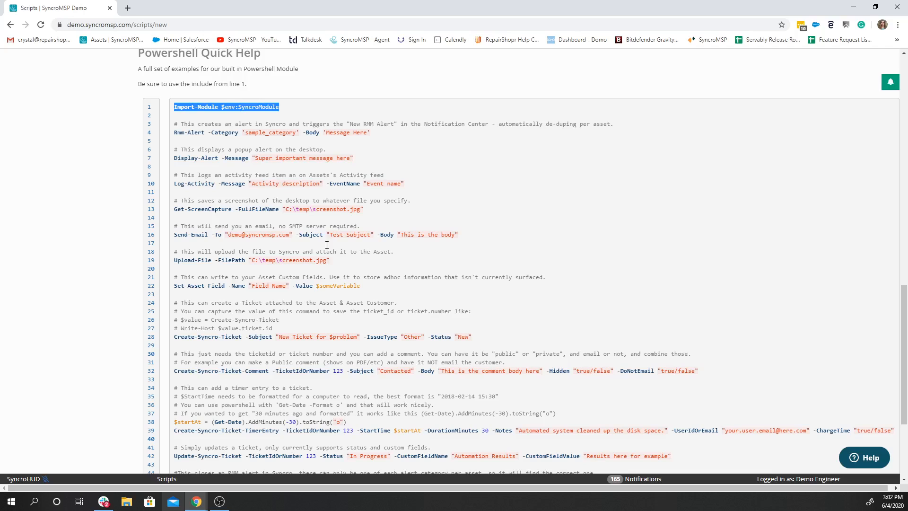
{"action": "scroll", "coordinate": [608, 257], "scroll_direction": "down", "scroll_amount": 2}
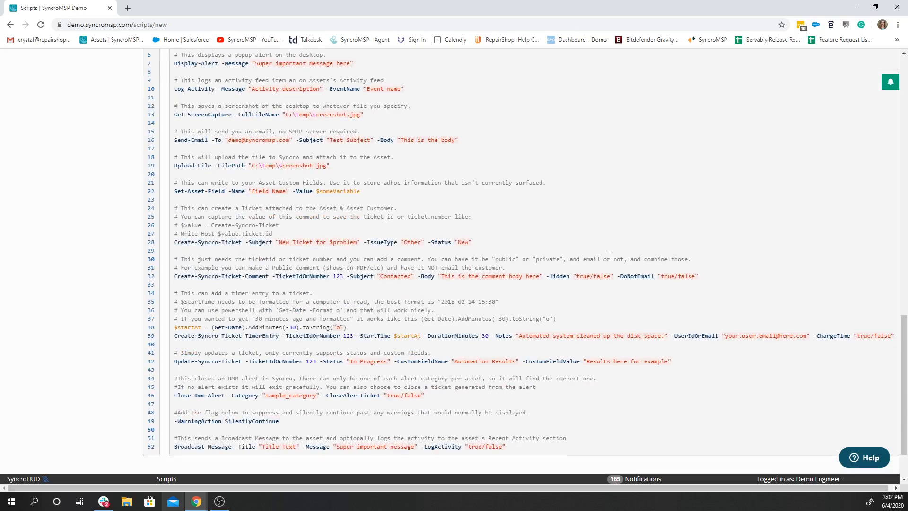
{"action": "left_click_drag", "start_coordinate": [183, 319], "coordinate": [339, 322]}
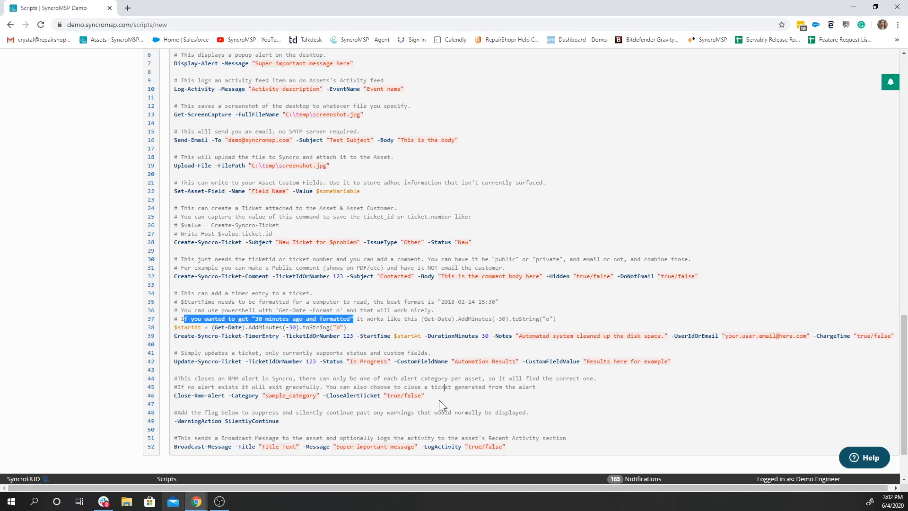
{"action": "left_click_drag", "start_coordinate": [188, 446], "coordinate": [258, 455]}
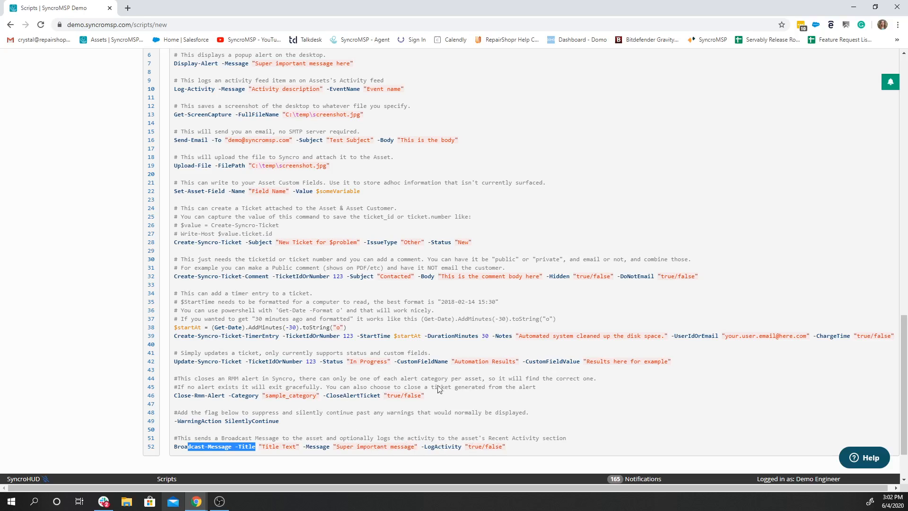
{"action": "scroll", "coordinate": [444, 390], "scroll_direction": "up", "scroll_amount": 5}
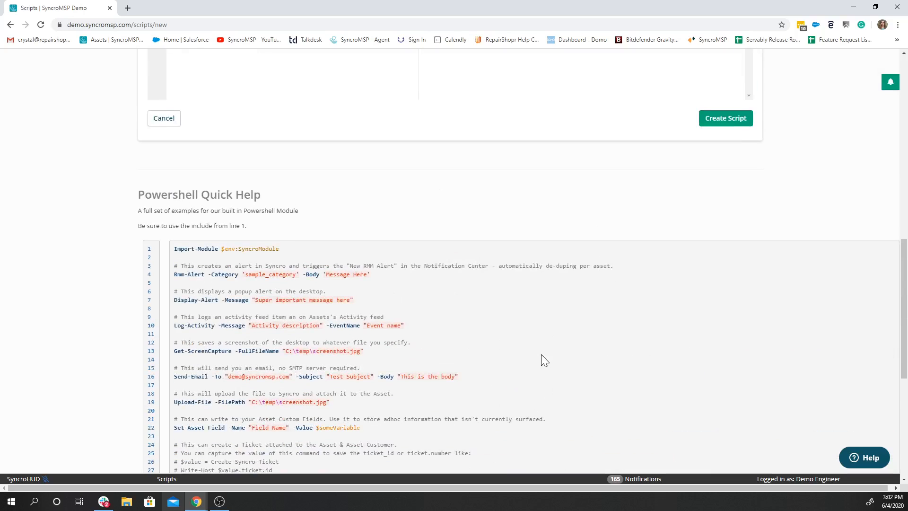
{"action": "scroll", "coordinate": [574, 368], "scroll_direction": "up", "scroll_amount": 10}
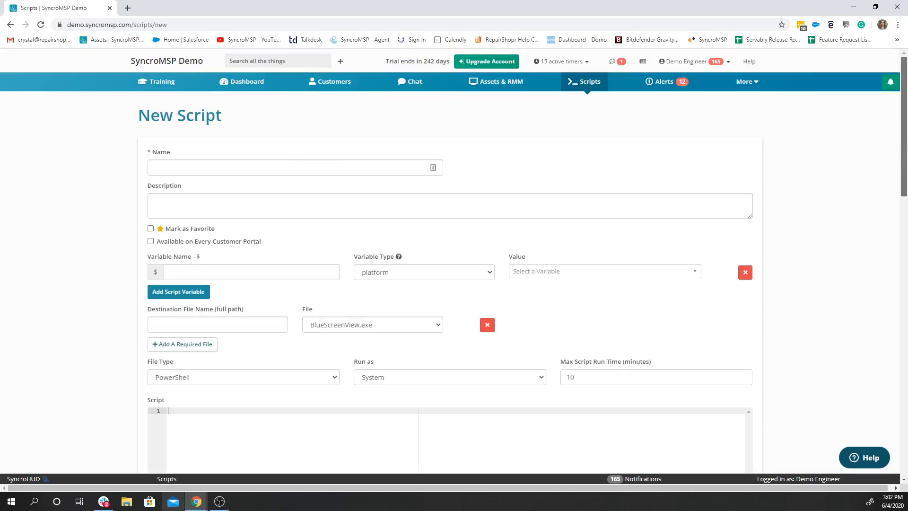
Step: Leave the script form for the Automated Remediation page under Assets & RMM and start a new automated remediation
{"action": "left_click", "coordinate": [502, 92]}
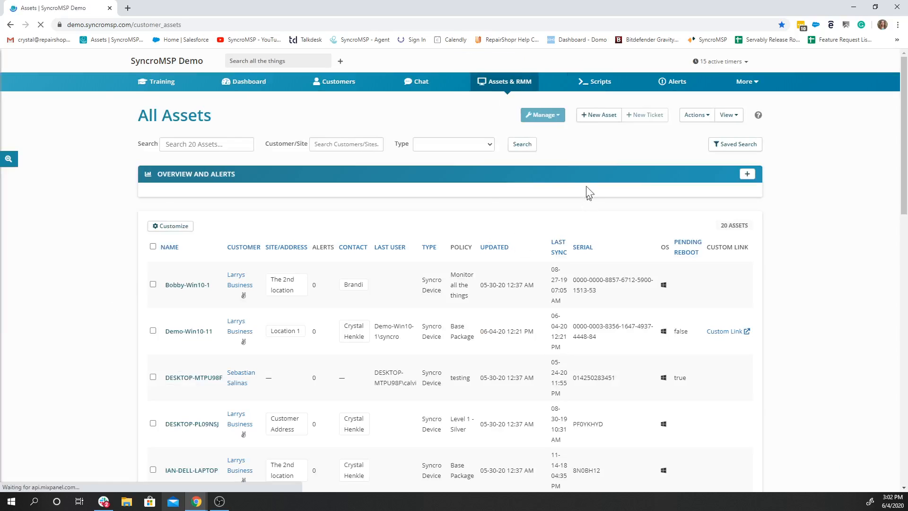
{"action": "left_click", "coordinate": [690, 117]}
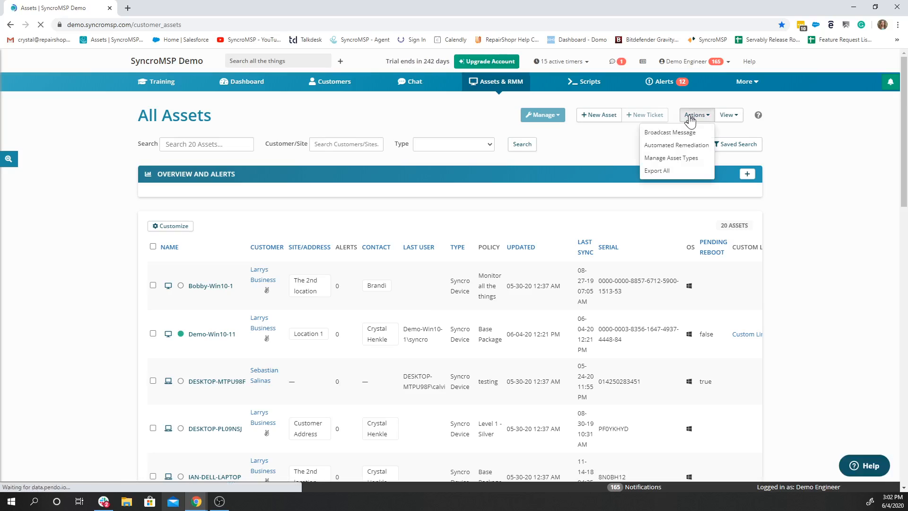
{"action": "left_click", "coordinate": [686, 149]}
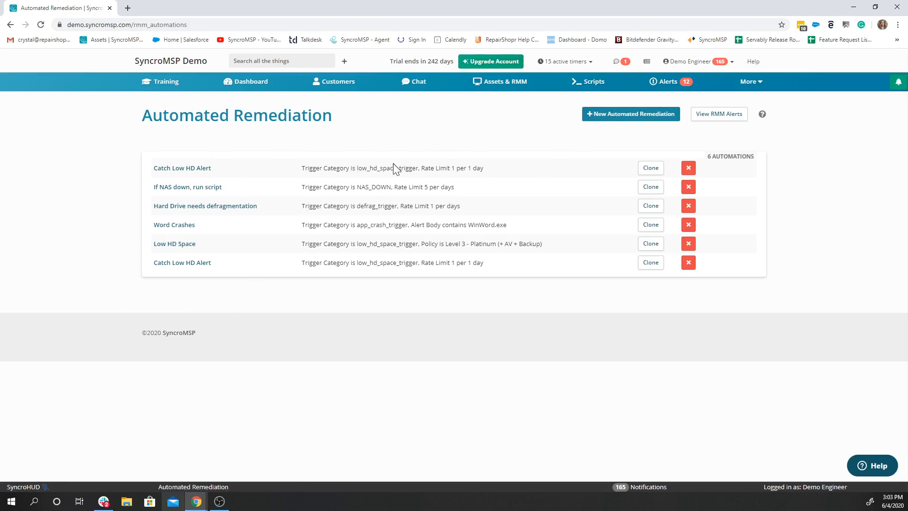
{"action": "left_click", "coordinate": [626, 117]}
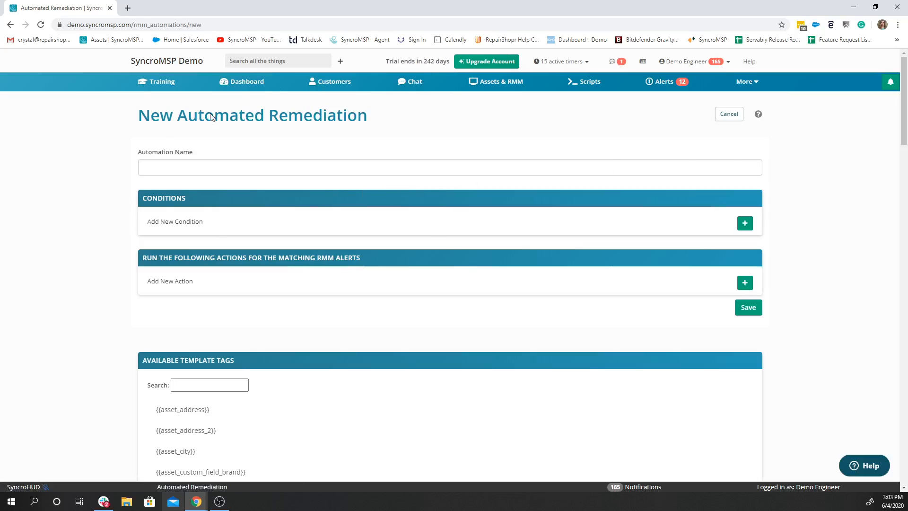
Step: Add a condition to the new remediation requiring the Trigger Category to be Low Hard Drive Space
{"action": "left_click", "coordinate": [744, 222]}
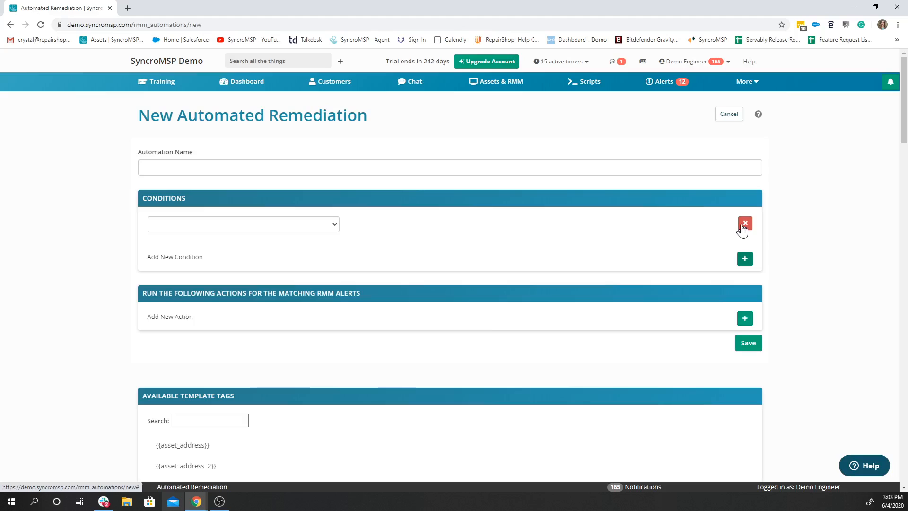
{"action": "left_click", "coordinate": [199, 224]}
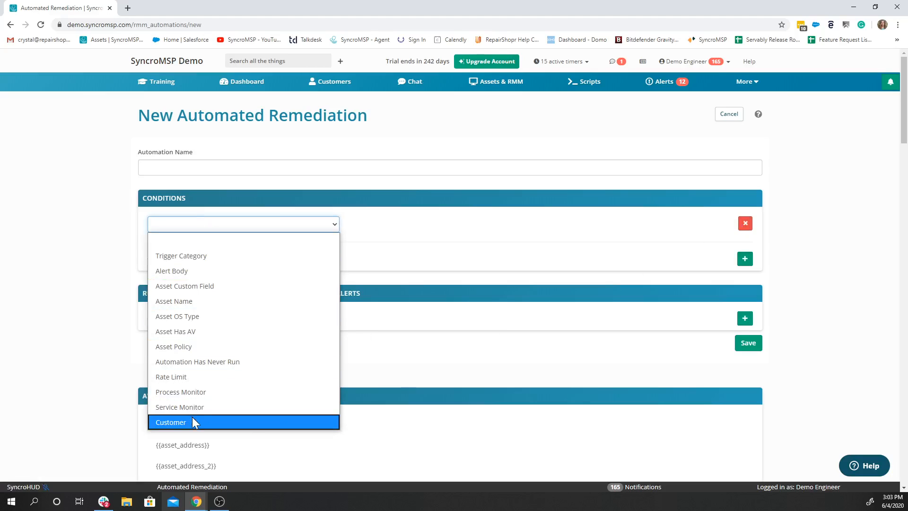
{"action": "left_click", "coordinate": [208, 257]}
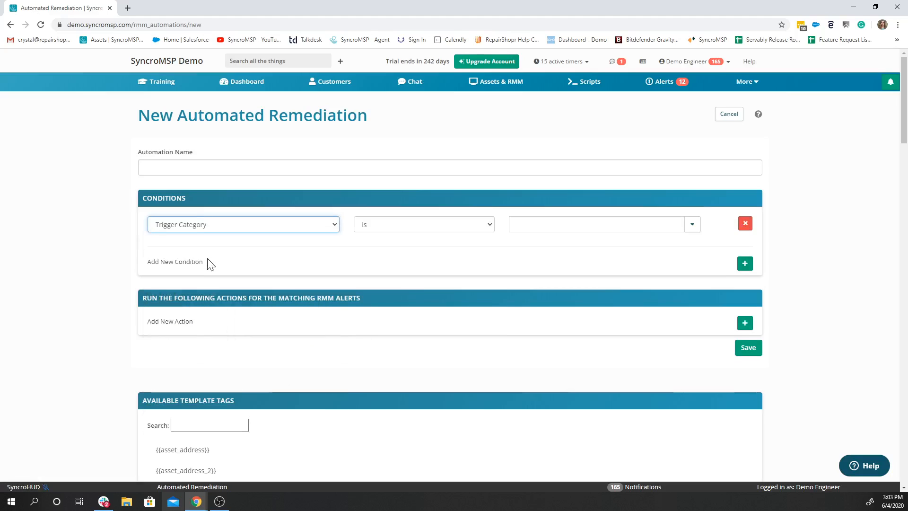
{"action": "left_click", "coordinate": [692, 225]}
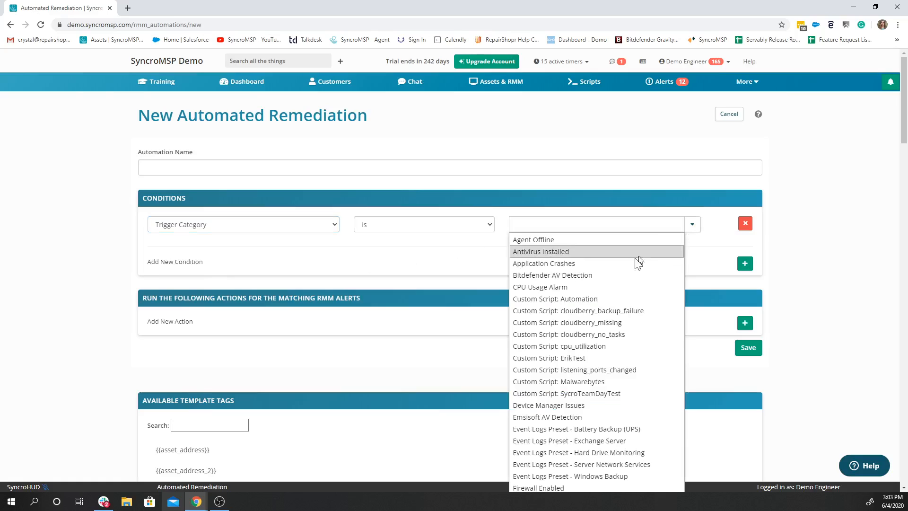
{"action": "scroll", "coordinate": [610, 287], "scroll_direction": "down", "scroll_amount": 1}
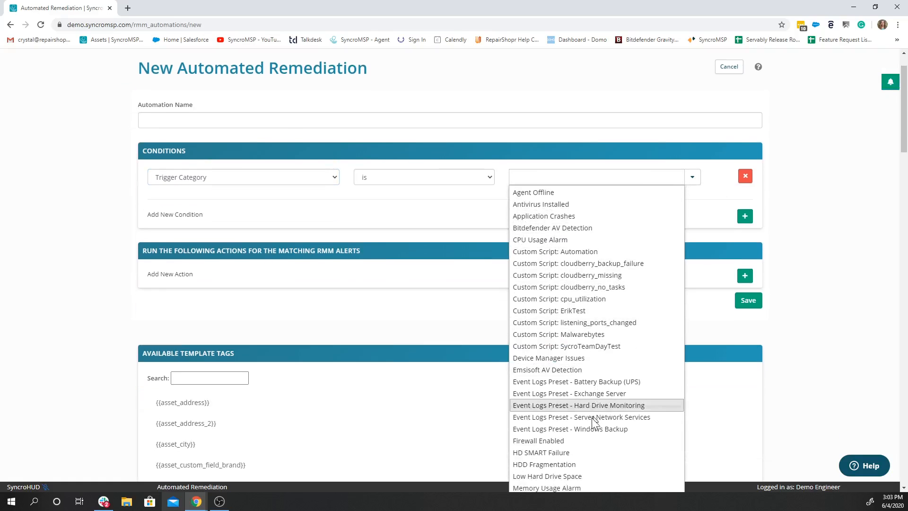
{"action": "left_click", "coordinate": [574, 482]}
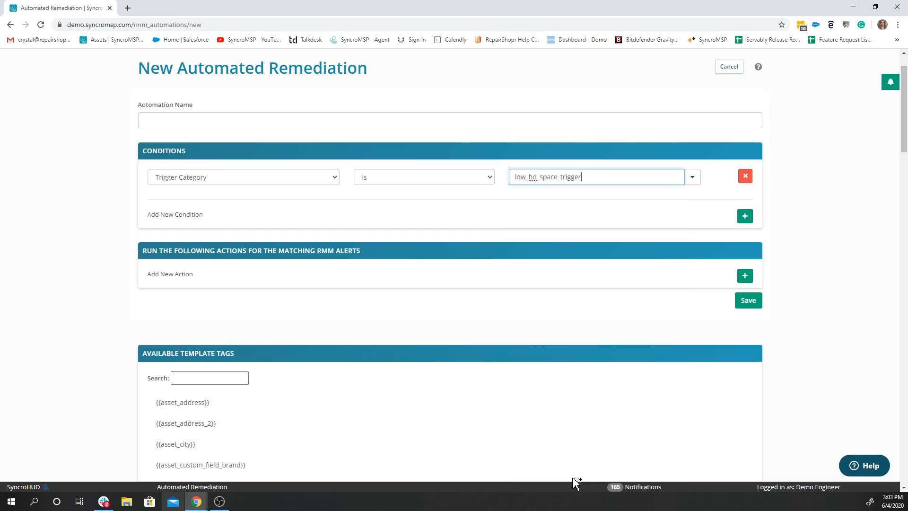
Step: Add a second condition to the remediation based on Customer with the operator "is"
{"action": "left_click", "coordinate": [743, 217]}
{"action": "left_click", "coordinate": [238, 222]}
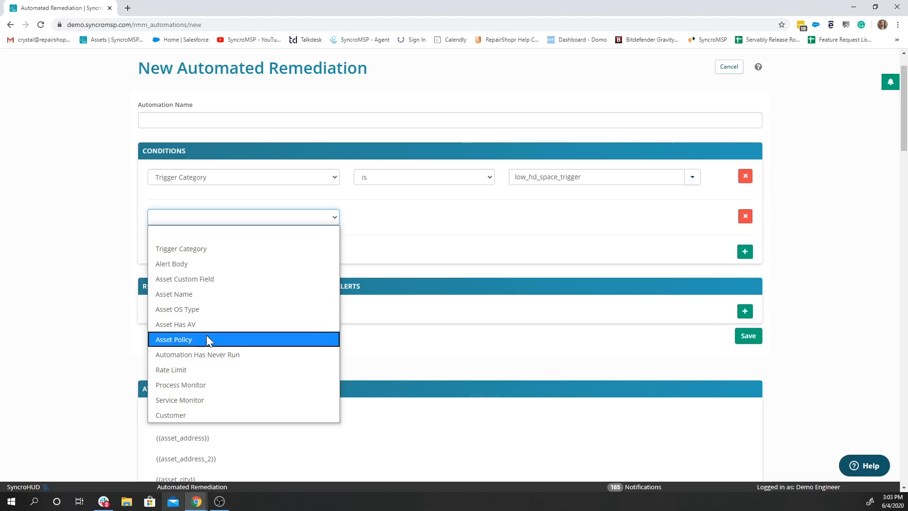
{"action": "left_click", "coordinate": [189, 414]}
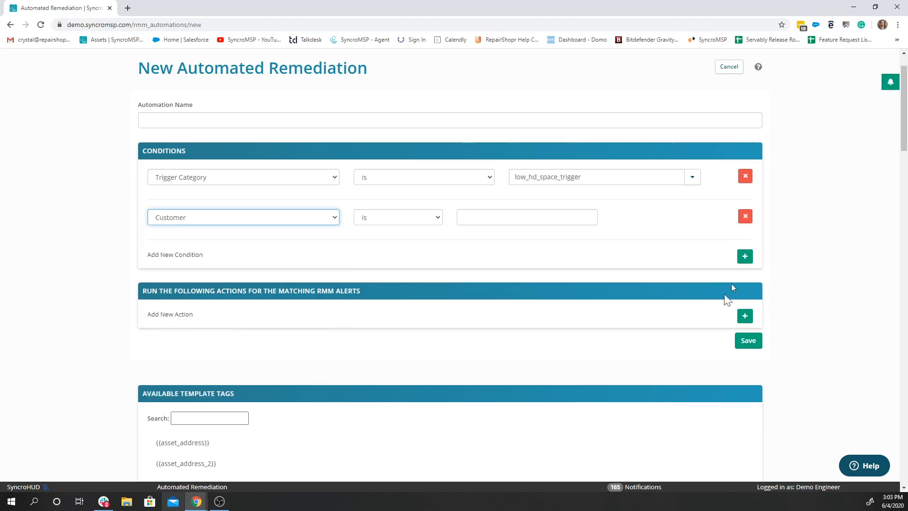
Step: Add a Convert to Ticket action for the matching RMM alerts in the new remediation
{"action": "left_click", "coordinate": [744, 315]}
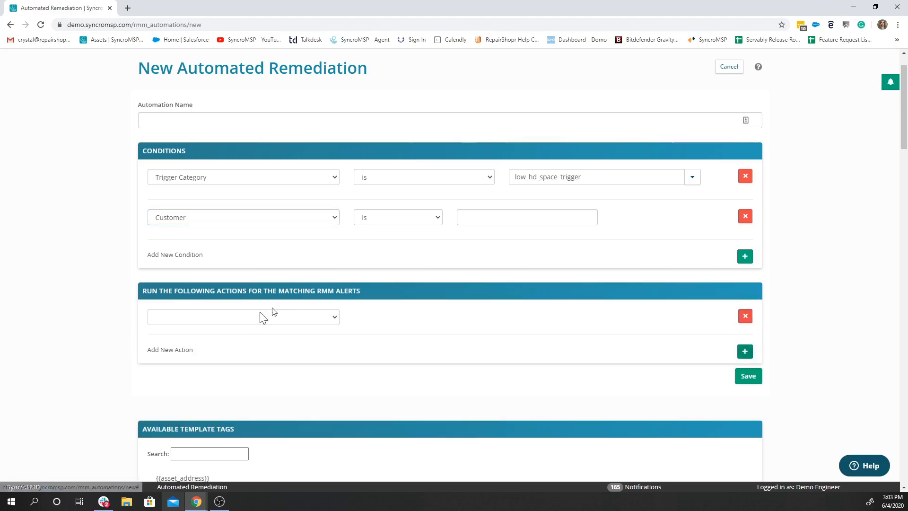
{"action": "left_click", "coordinate": [246, 317]}
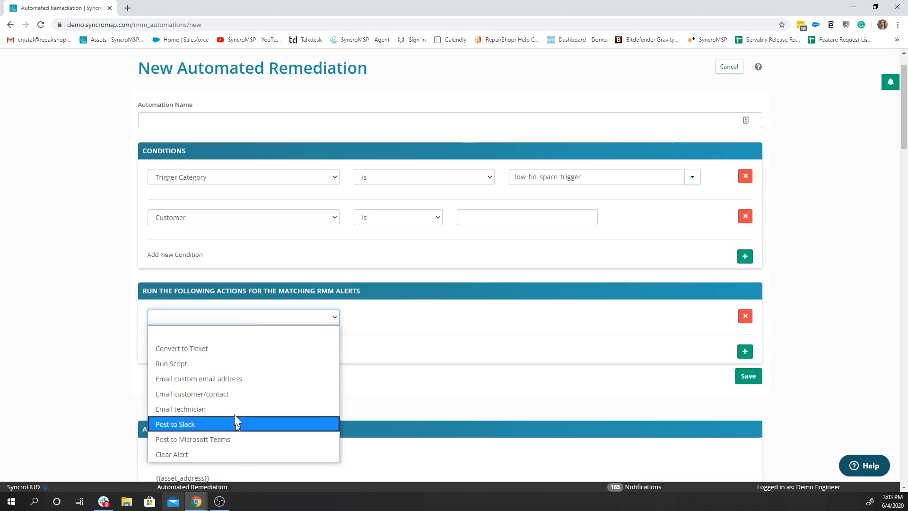
{"action": "left_click", "coordinate": [220, 351]}
{"action": "scroll", "coordinate": [320, 313], "scroll_direction": "down", "scroll_amount": 3}
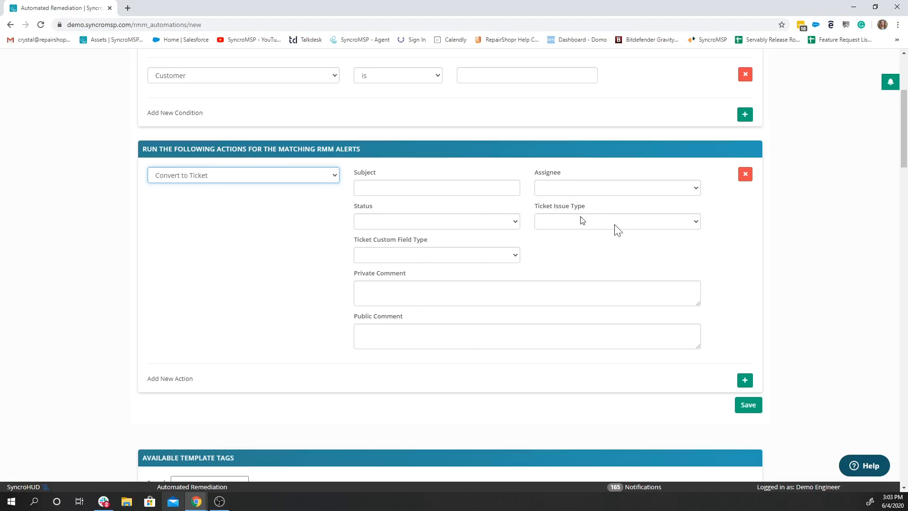
Step: Add a second action to the remediation, set to Run Script
{"action": "left_click", "coordinate": [744, 379]}
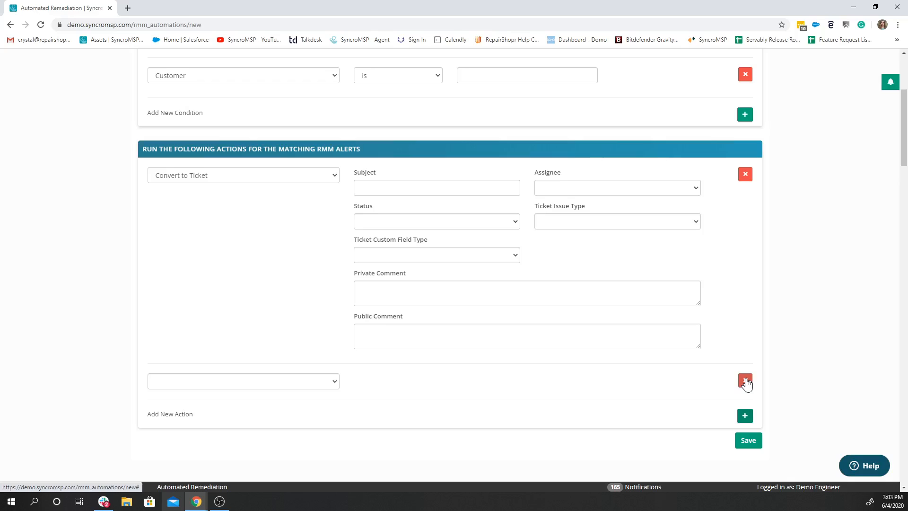
{"action": "left_click", "coordinate": [265, 383]}
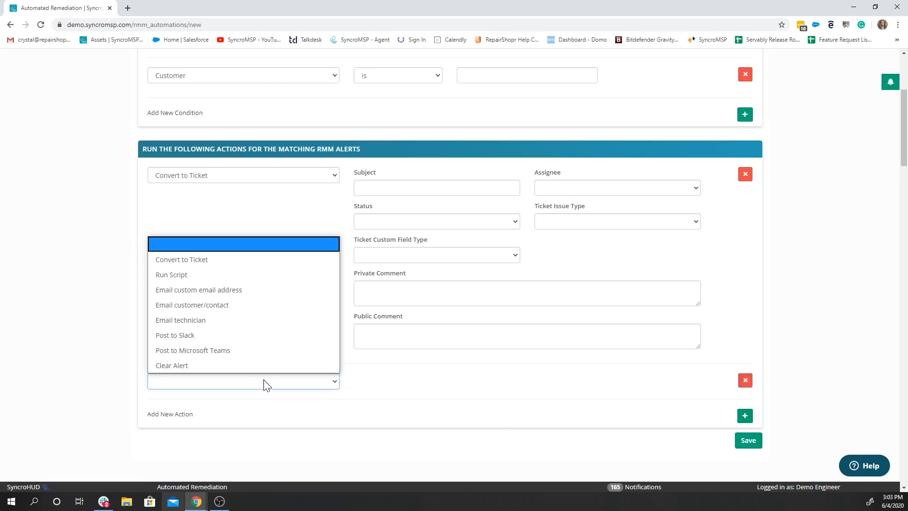
{"action": "left_click", "coordinate": [186, 274]}
{"action": "scroll", "coordinate": [538, 315], "scroll_direction": "down", "scroll_amount": 2}
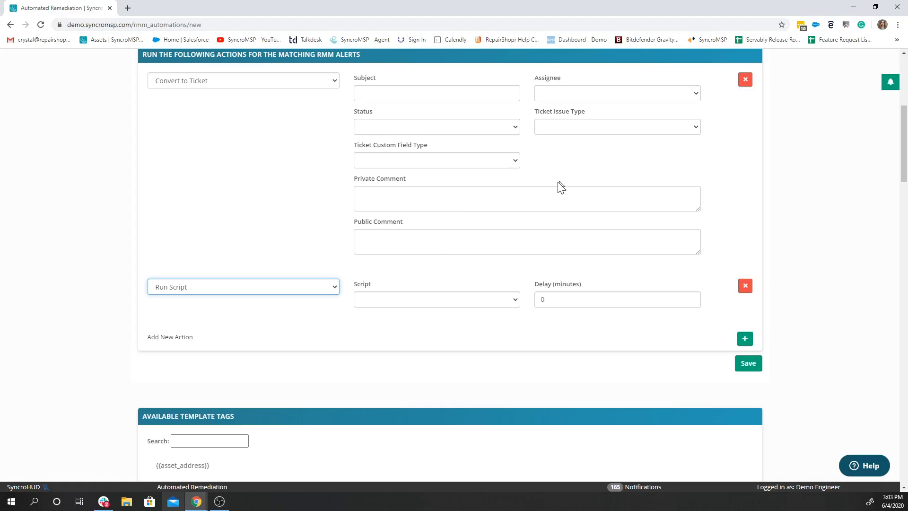
Step: Add a third action to the remediation and review its available action types without choosing one
{"action": "left_click", "coordinate": [740, 341]}
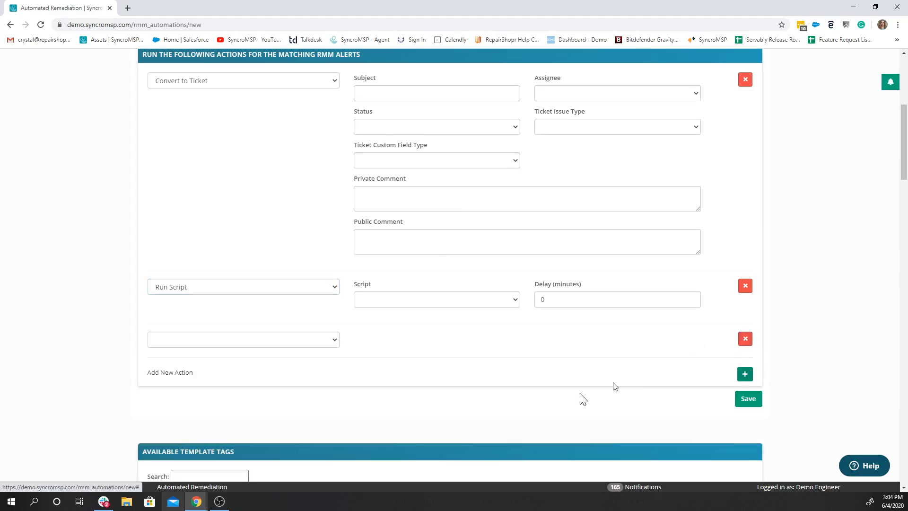
{"action": "left_click", "coordinate": [198, 341]}
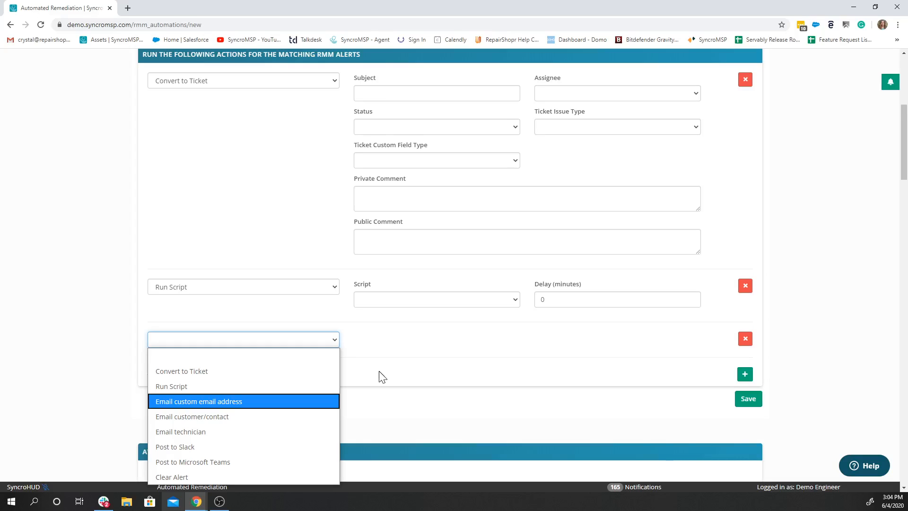
{"action": "left_click", "coordinate": [487, 362]}
Step: Examine the available template tags below the remediation's actions and return to its conditions
{"action": "scroll", "coordinate": [553, 253], "scroll_direction": "down", "scroll_amount": 3}
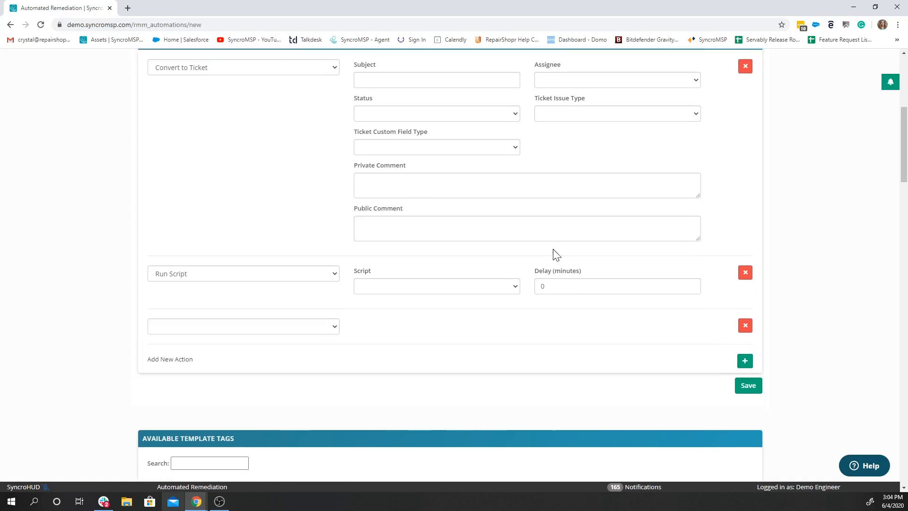
{"action": "scroll", "coordinate": [231, 338], "scroll_direction": "down", "scroll_amount": 3}
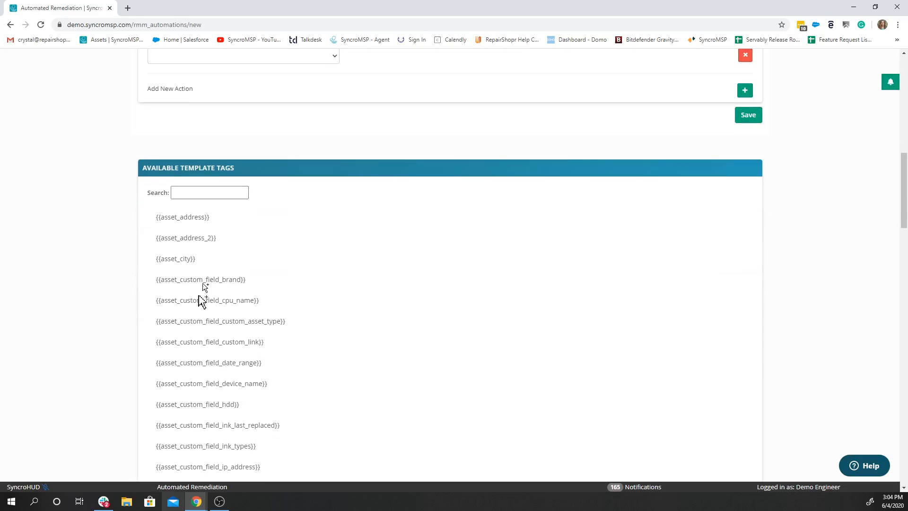
{"action": "scroll", "coordinate": [263, 355], "scroll_direction": "up", "scroll_amount": 2}
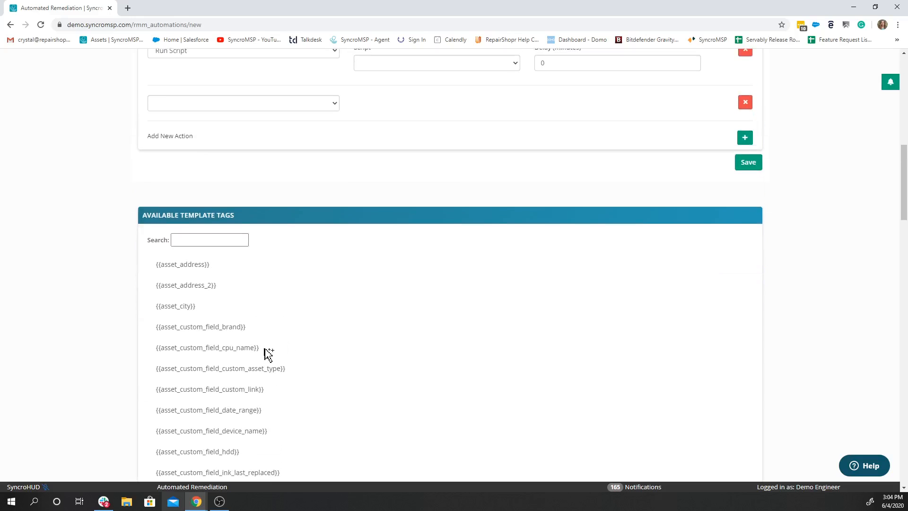
{"action": "scroll", "coordinate": [267, 358], "scroll_direction": "up", "scroll_amount": 10}
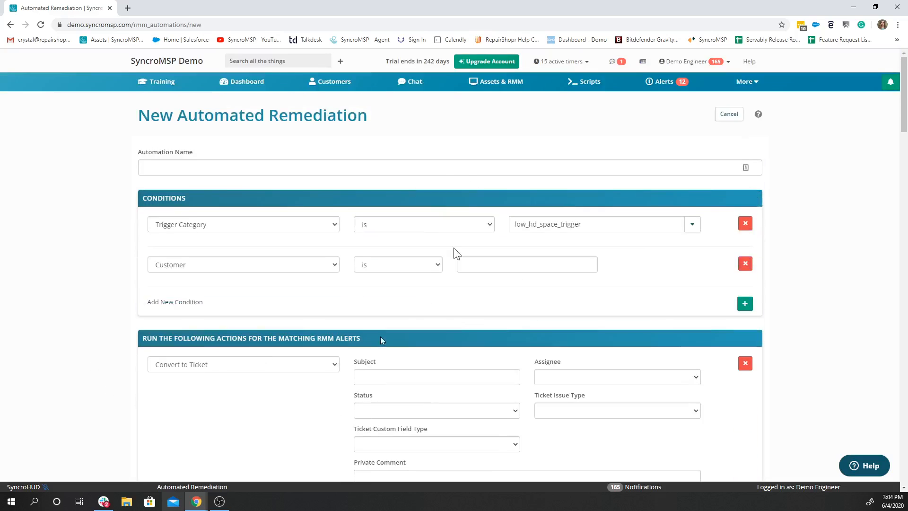